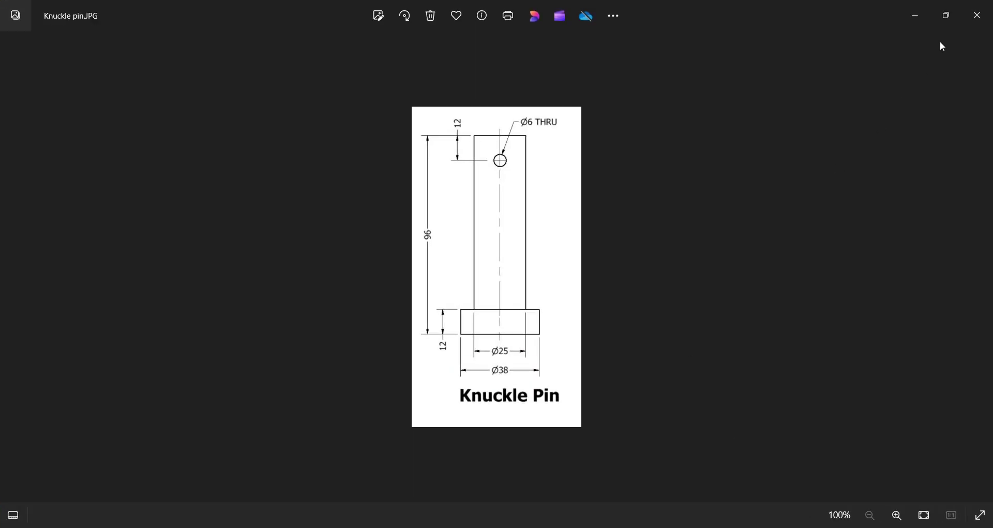
Step: Shrink the Photos window, glance at the collar sheet, then move Knuckle pin.JPG to the right
{"action": "left_click", "coordinate": [947, 16]}
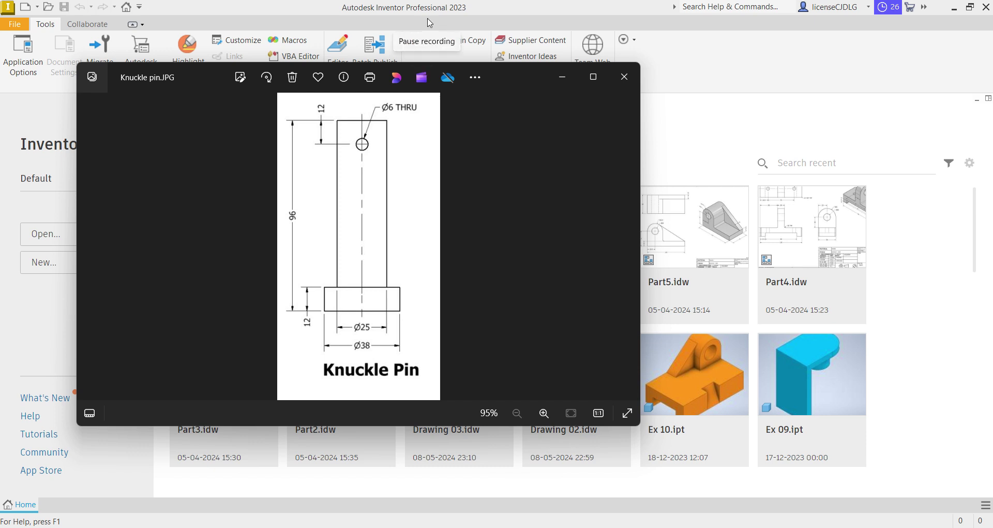
{"action": "key", "text": "Right"}
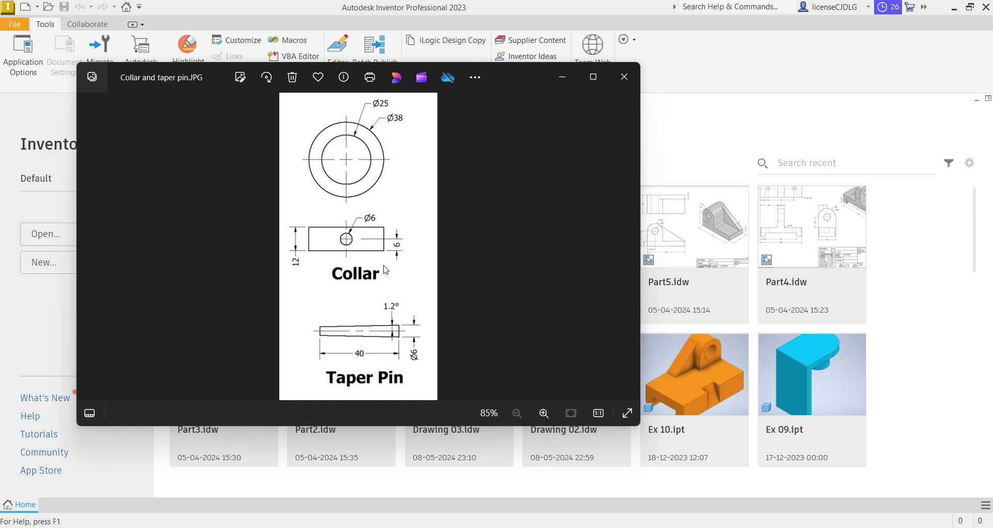
{"action": "key", "text": "Left"}
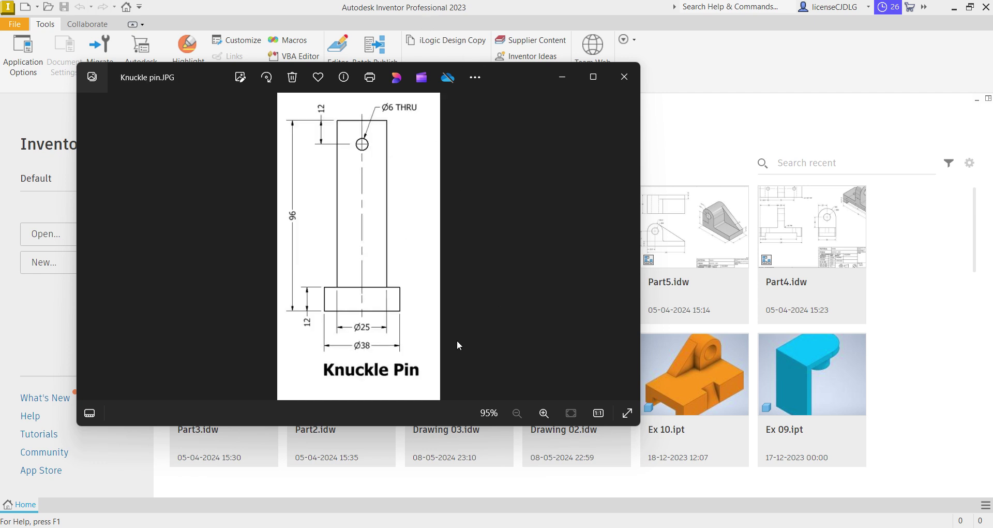
{"action": "left_click_drag", "start_coordinate": [515, 73], "coordinate": [741, 109]}
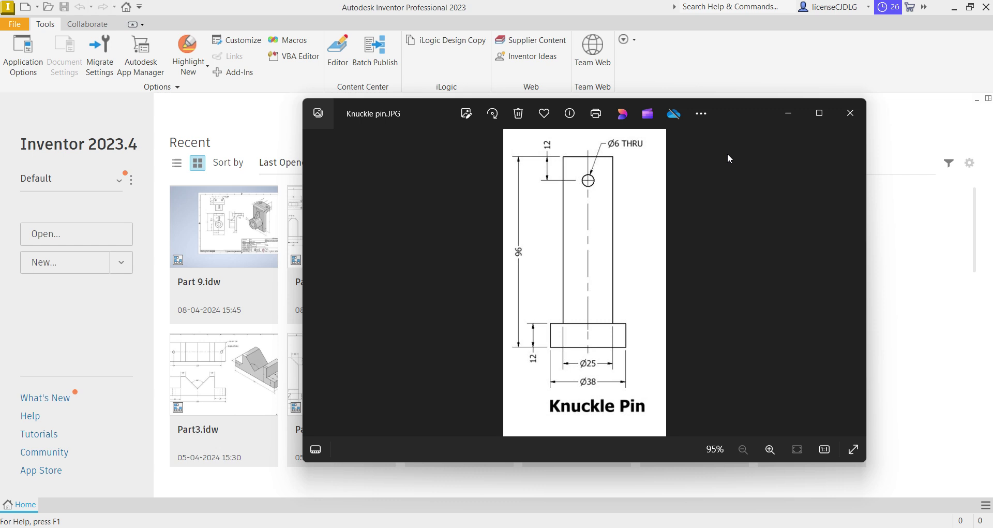
Step: Create Part4 from the SF-Standard (mm).ipt template and start a 2D sketch
{"action": "left_click", "coordinate": [72, 266]}
{"action": "left_click", "coordinate": [516, 195]}
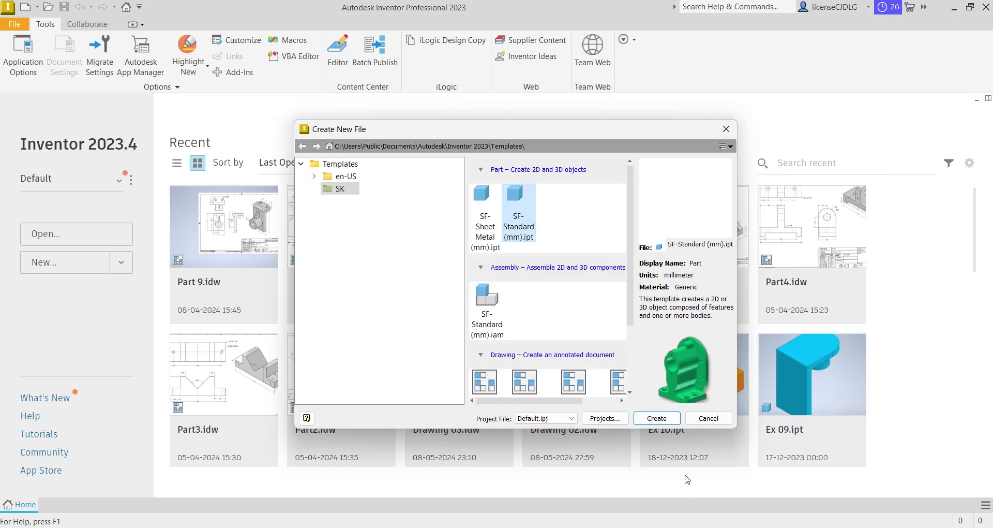
{"action": "left_click", "coordinate": [657, 419]}
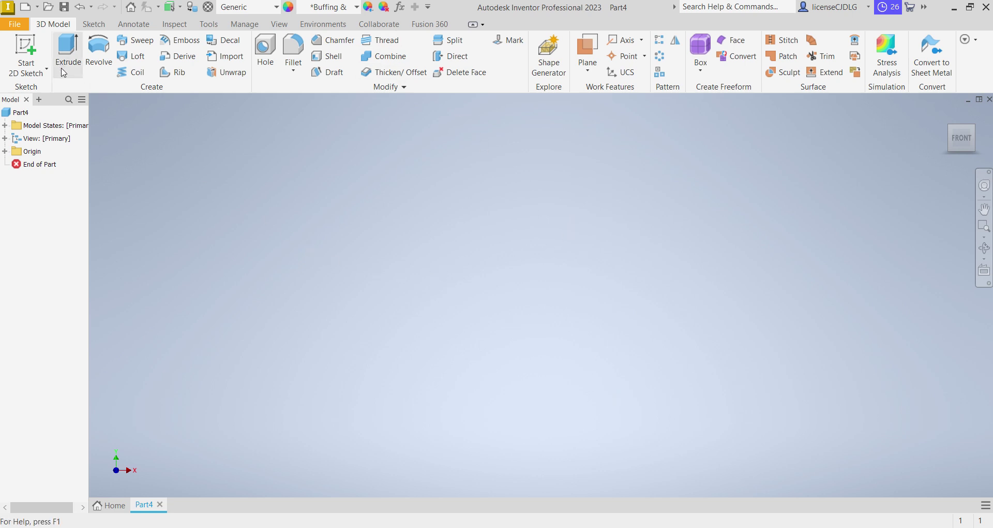
{"action": "left_click", "coordinate": [31, 56]}
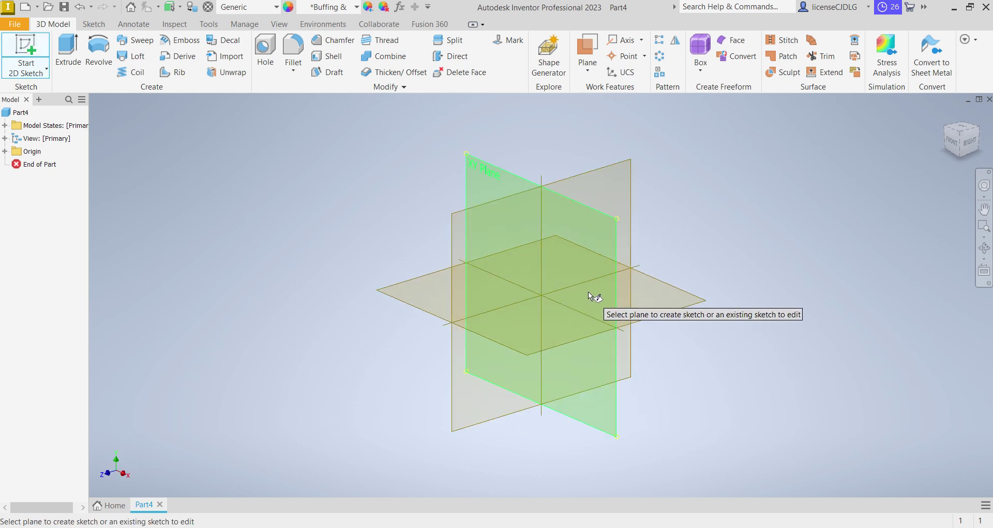
Step: Place the sketch on the YZ plane and check the knuckle pin drawing before drawing lines
{"action": "left_click", "coordinate": [588, 291]}
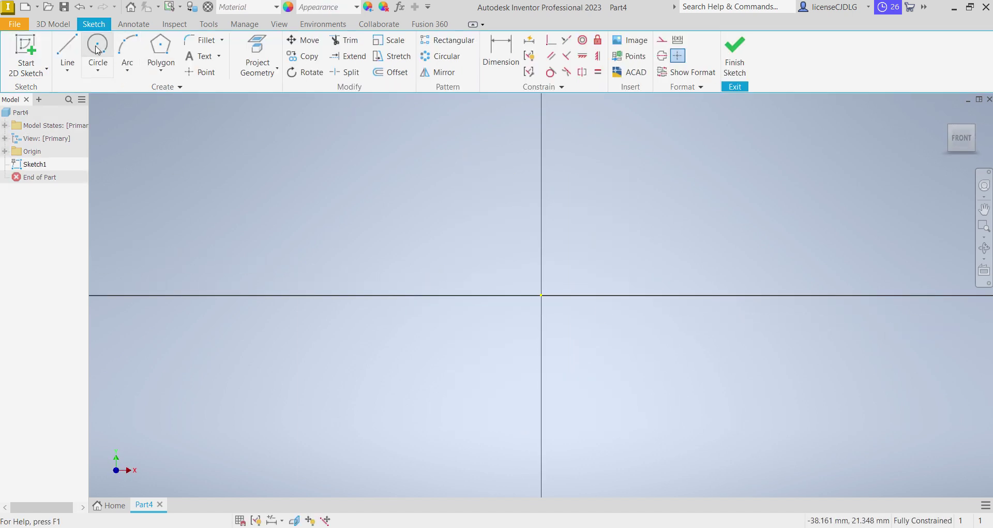
{"action": "left_click", "coordinate": [67, 51]}
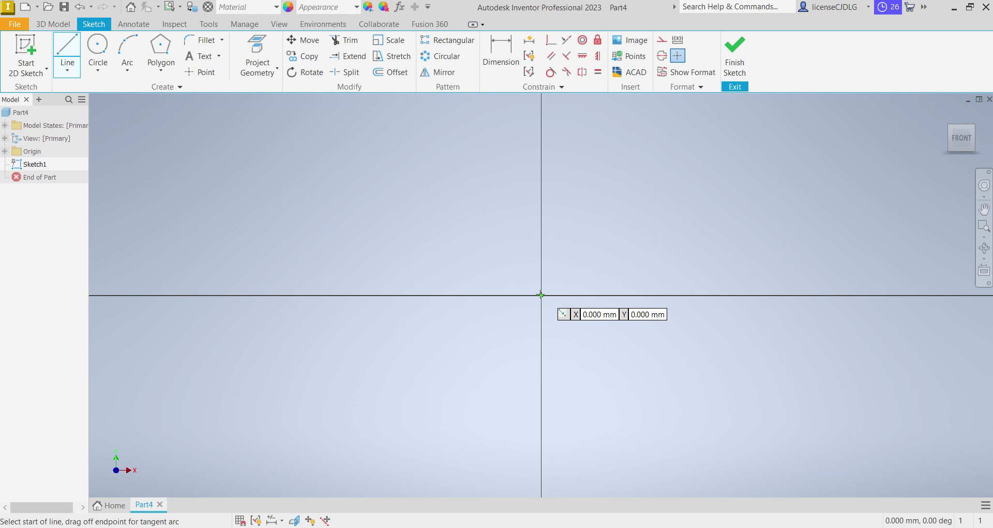
{"action": "key", "text": "alt+Tab"}
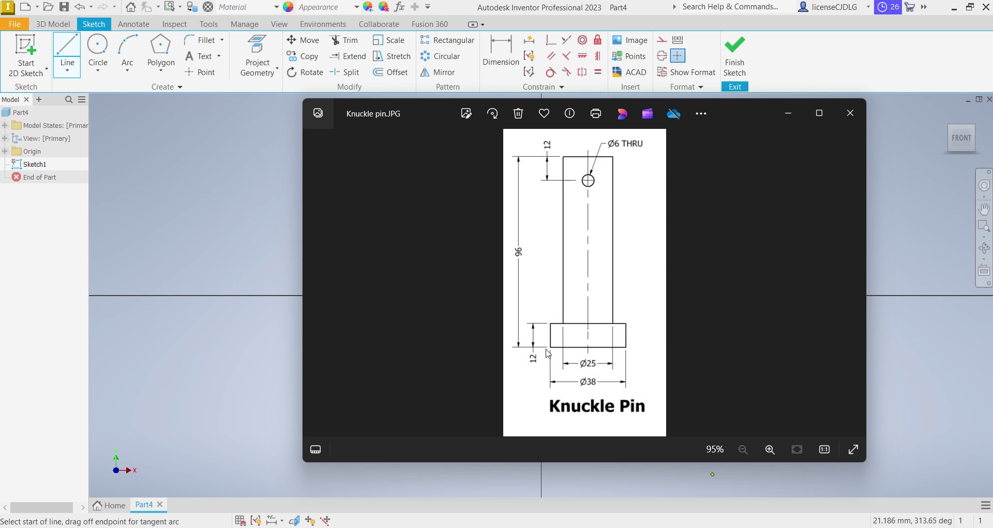
{"action": "left_click", "coordinate": [251, 223]}
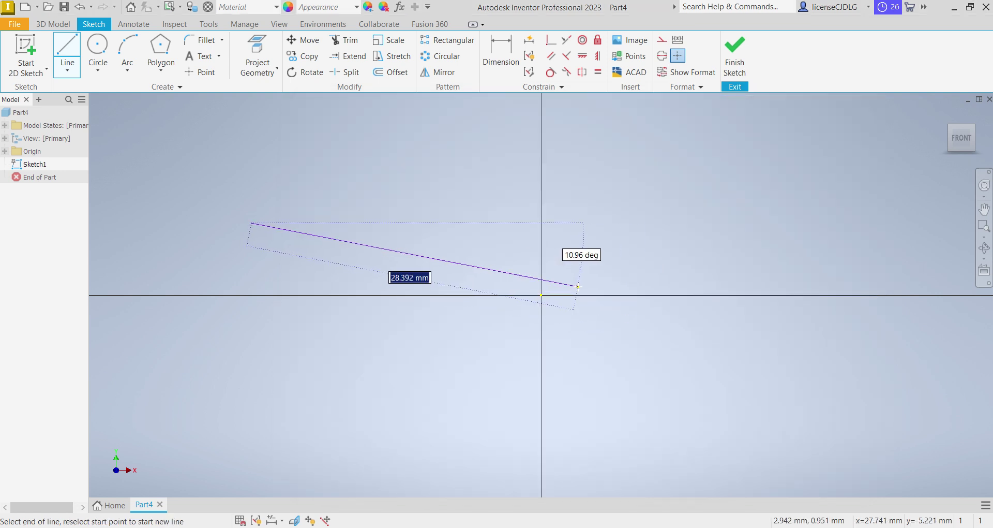
{"action": "left_click", "coordinate": [59, 60]}
{"action": "left_click", "coordinate": [59, 60]}
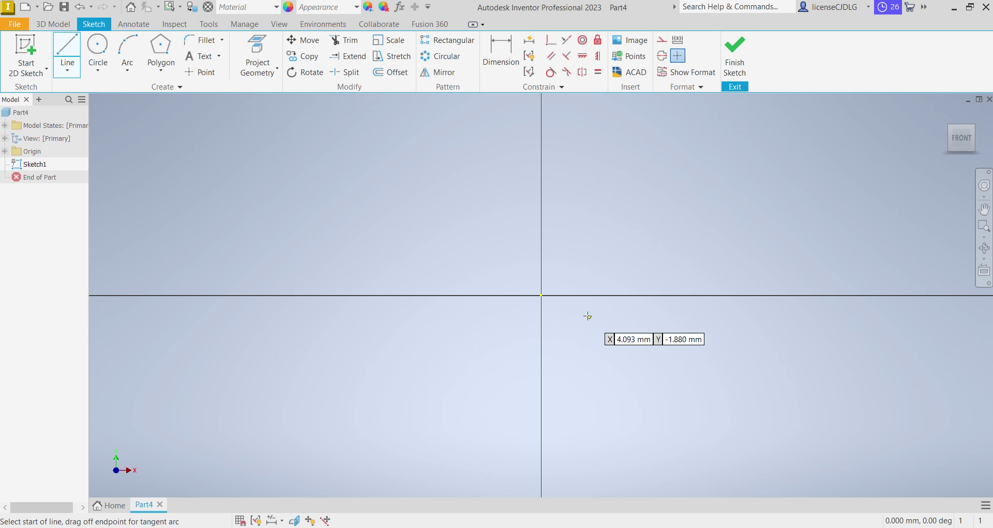
Step: Draw the closed stepped profile from the origin: 15, 12, 5 mm lines and a long shank
{"action": "left_click", "coordinate": [540, 294]}
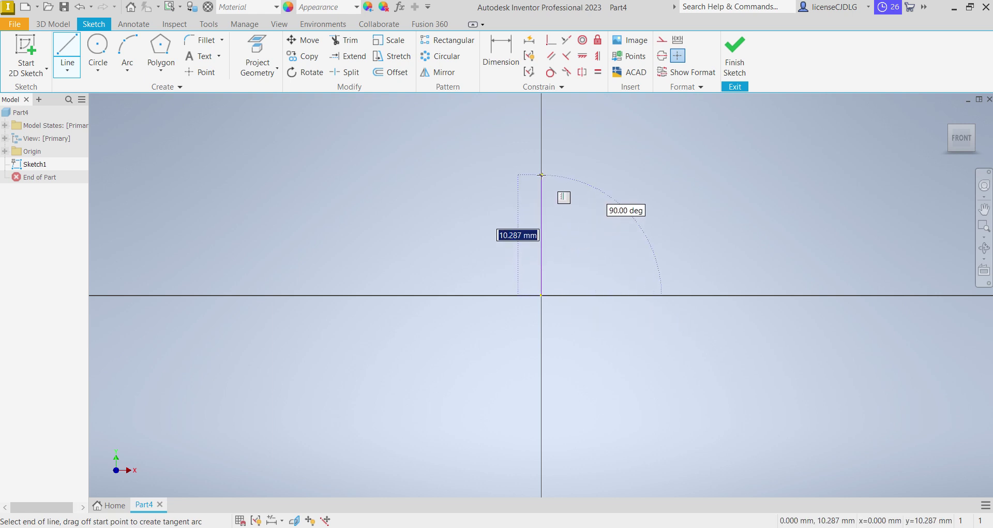
{"action": "type", "text": "15"}
{"action": "key", "text": "Return"}
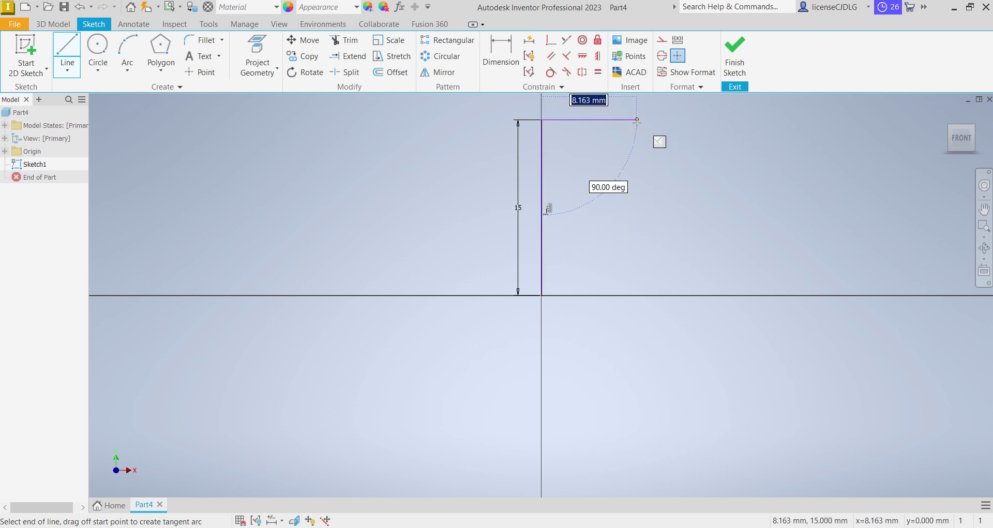
{"action": "type", "text": "12"}
{"action": "key", "text": "Return"}
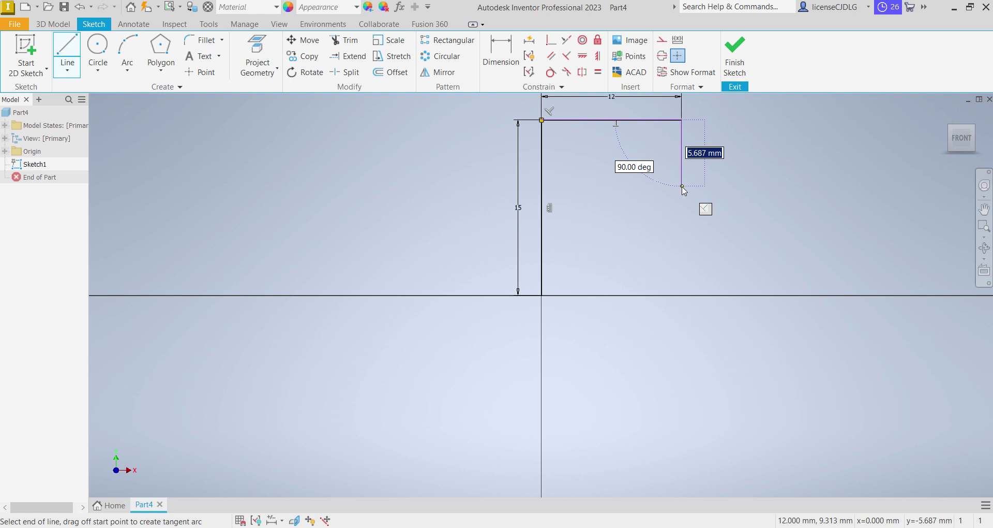
{"action": "type", "text": "5"}
{"action": "key", "text": "Return"}
{"action": "scroll", "coordinate": [716, 249], "scroll_direction": "down", "scroll_amount": 2}
{"action": "middle_click_drag", "start_coordinate": [728, 310], "coordinate": [512, 235]}
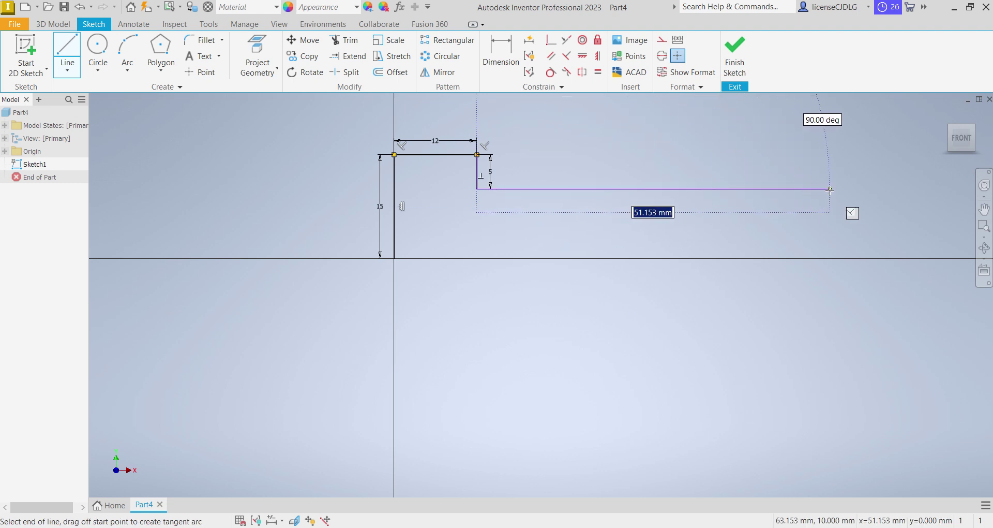
{"action": "left_click", "coordinate": [830, 190]}
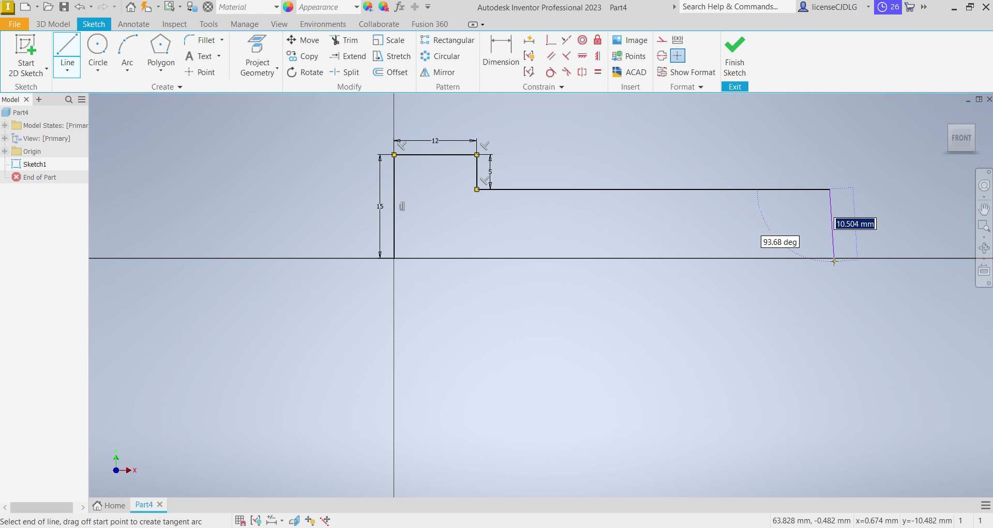
{"action": "left_click", "coordinate": [830, 257]}
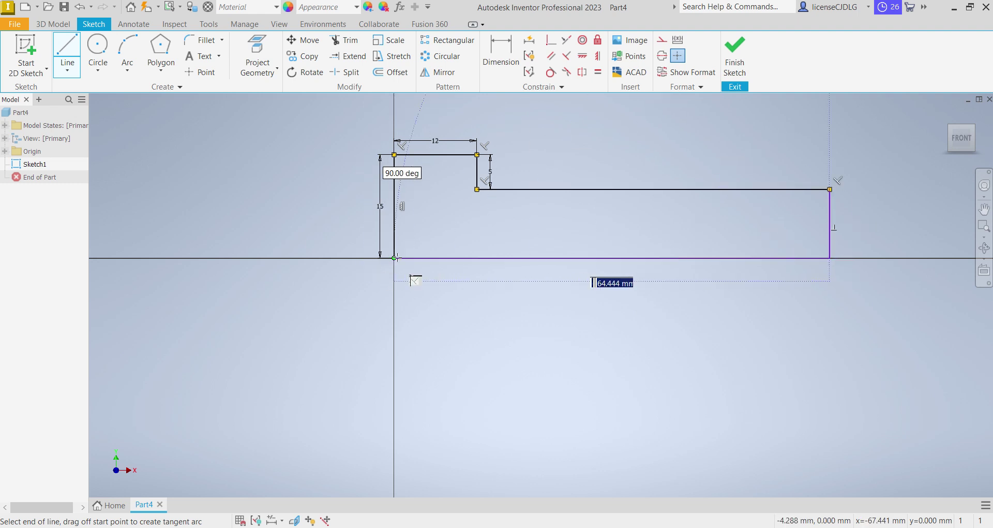
{"action": "left_click", "coordinate": [393, 258]}
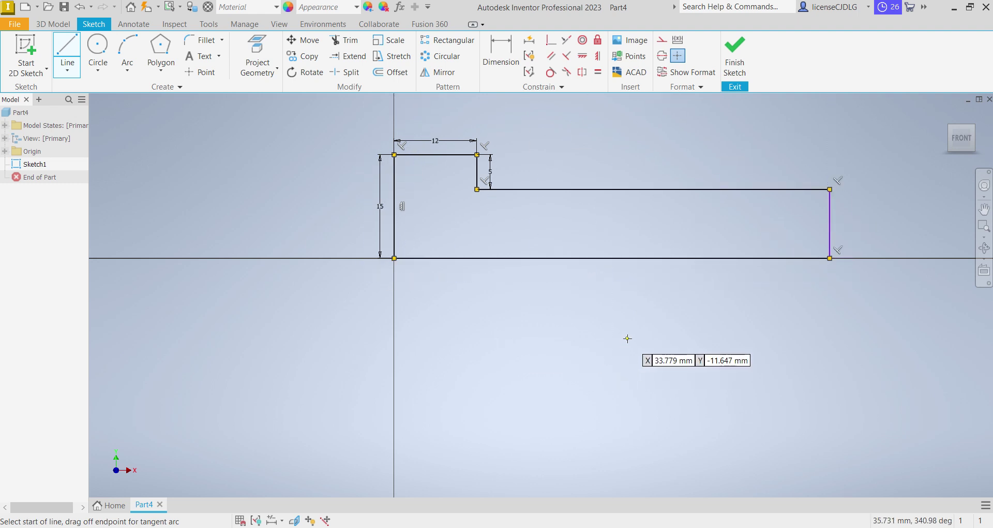
{"action": "key", "text": "Escape"}
{"action": "key", "text": "Escape"}
Step: Dimension the overall length as 96 mm and finish the sketch
{"action": "key", "text": "alt+Tab"}
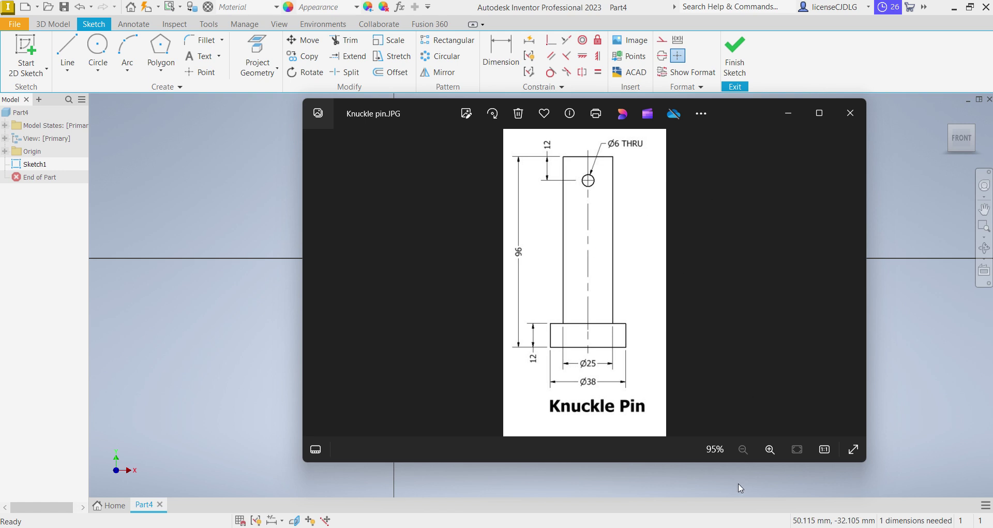
{"action": "key", "text": "alt+Tab"}
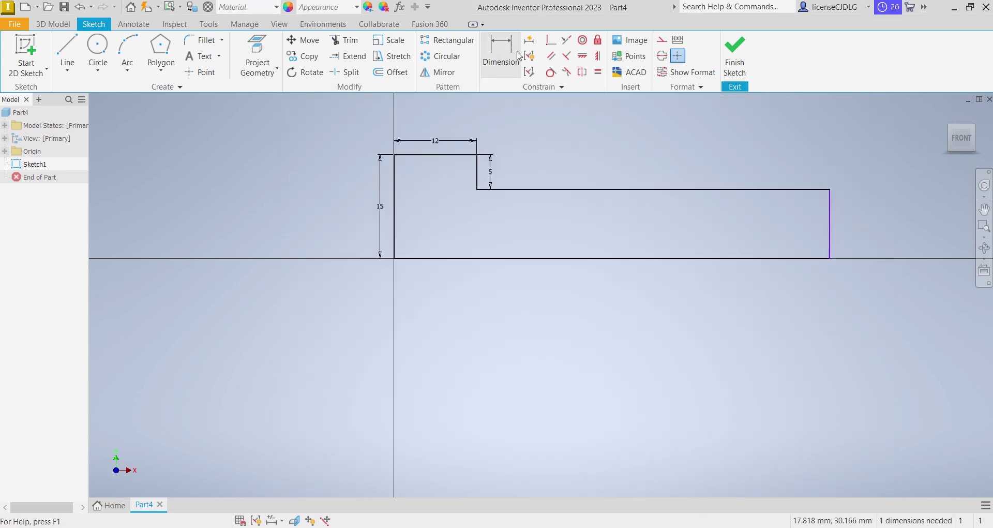
{"action": "left_click", "coordinate": [501, 56]}
{"action": "left_click", "coordinate": [395, 244]}
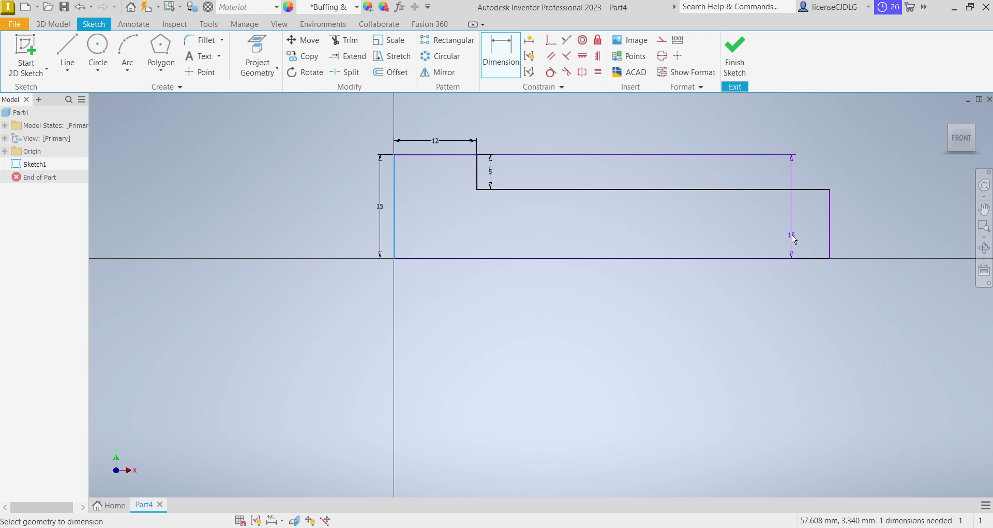
{"action": "left_click", "coordinate": [829, 248]}
{"action": "left_click", "coordinate": [643, 303]}
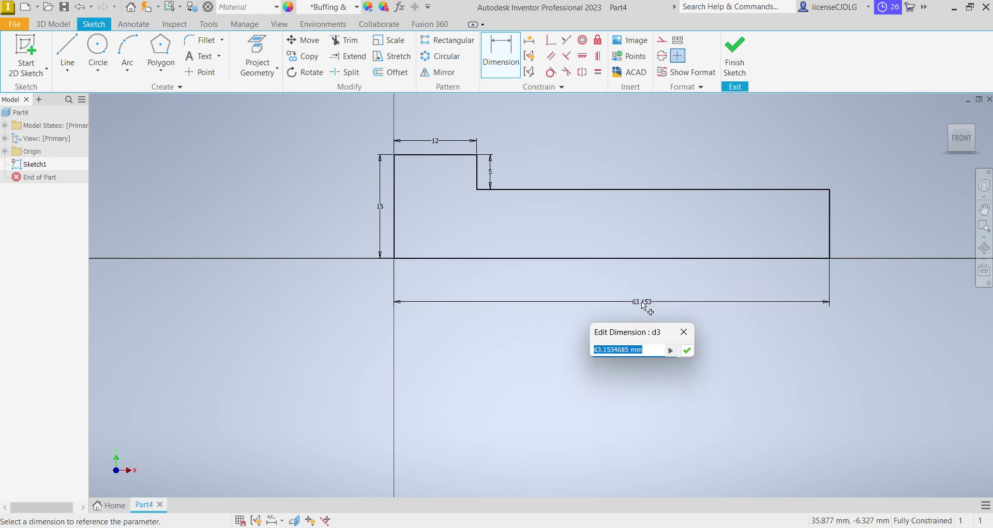
{"action": "type", "text": "96"}
{"action": "key", "text": "Return"}
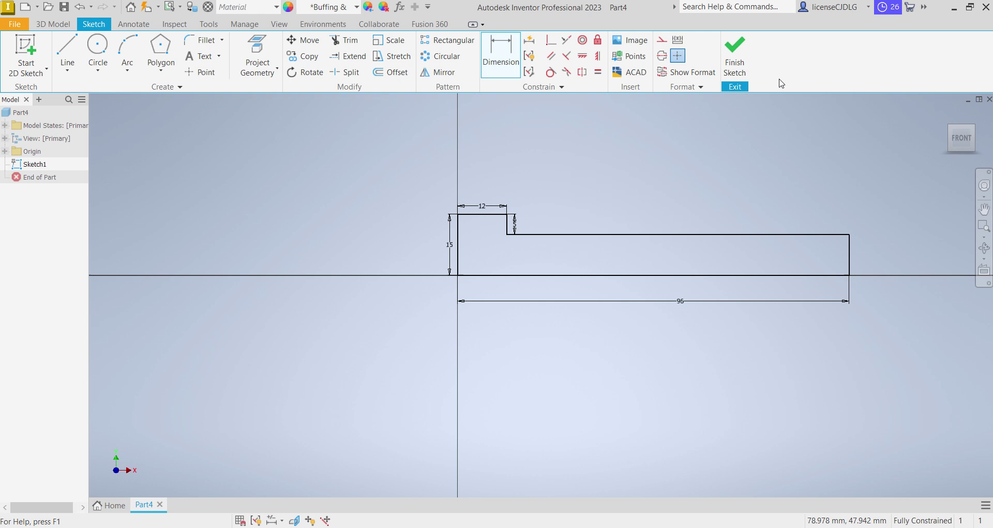
{"action": "left_click", "coordinate": [740, 62]}
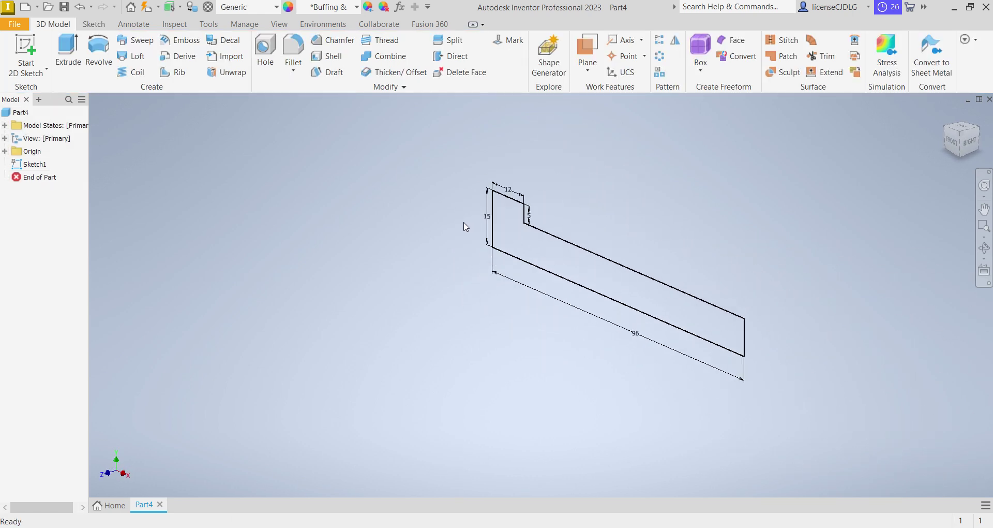
Step: Revolve Sketch1 360° about its bottom edge, then select XZ Plane under Origin
{"action": "left_click", "coordinate": [98, 52]}
{"action": "left_click", "coordinate": [560, 280]}
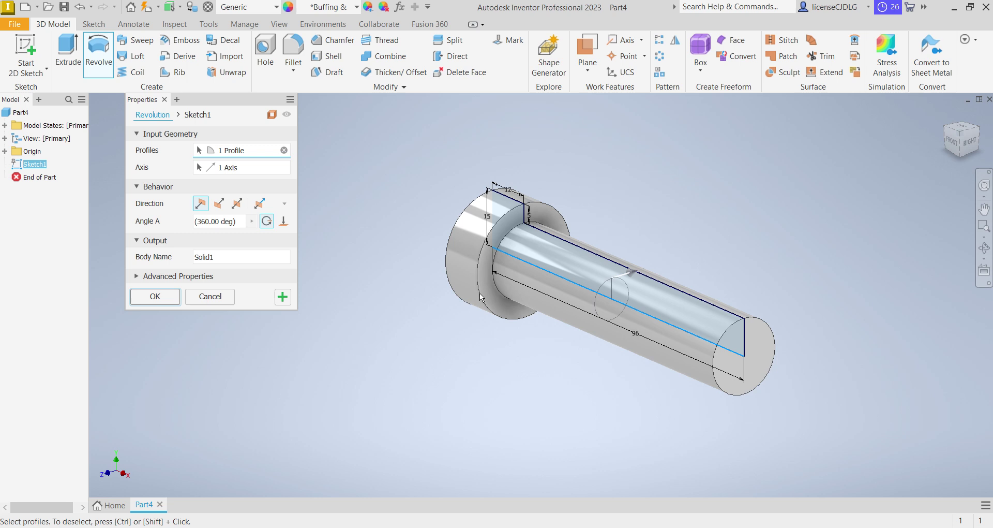
{"action": "left_click", "coordinate": [153, 296]}
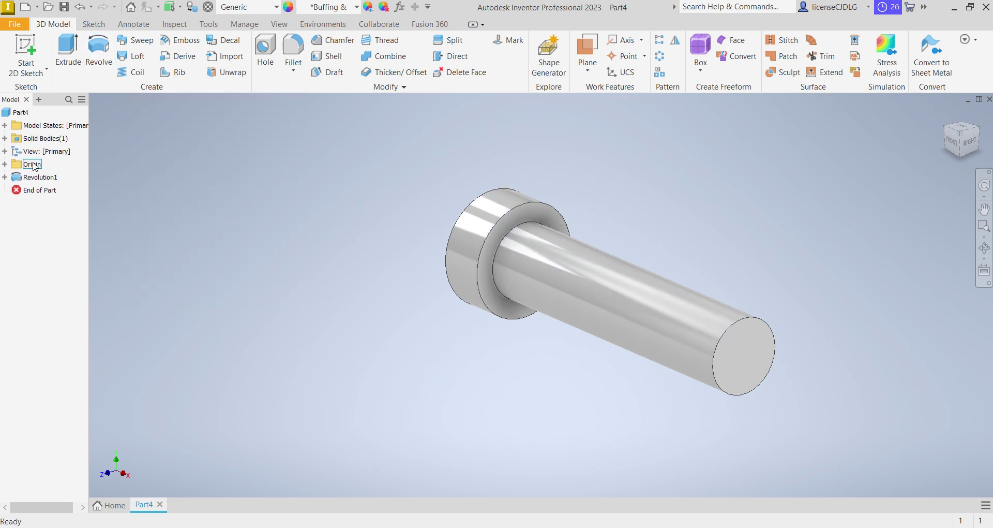
{"action": "left_click", "coordinate": [4, 164]}
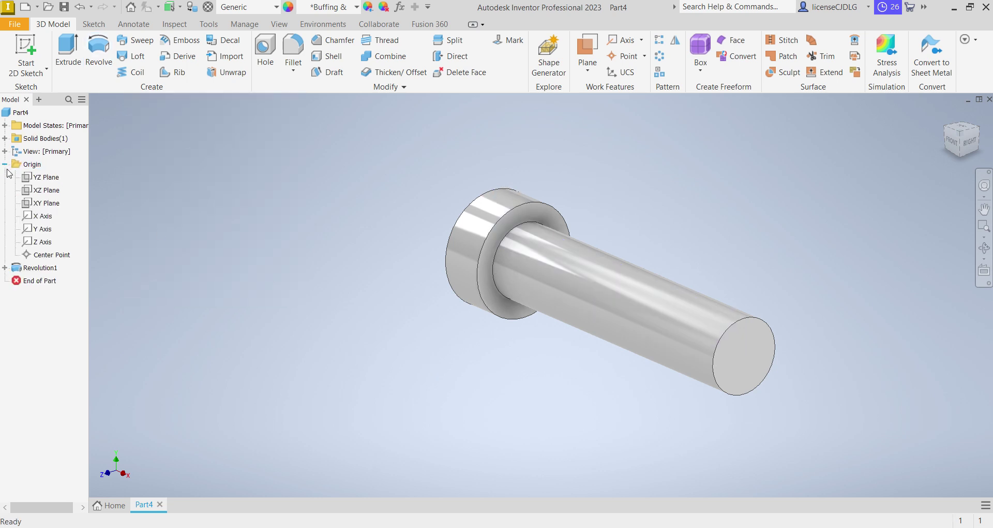
{"action": "left_click", "coordinate": [46, 190]}
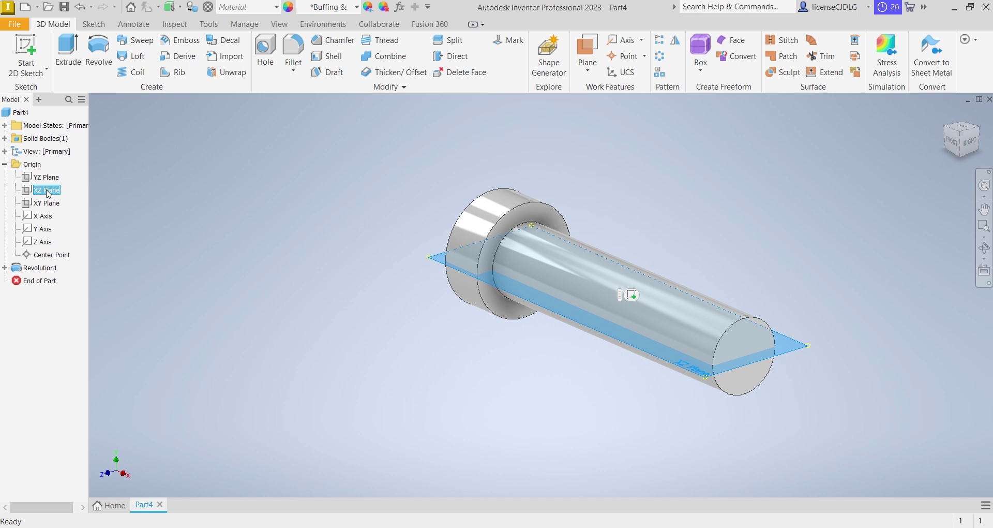
Step: Start a sliced sketch on XZ Plane and draw a 6 mm circle on the pin's axis
{"action": "right_click", "coordinate": [47, 191]}
{"action": "left_click", "coordinate": [63, 221]}
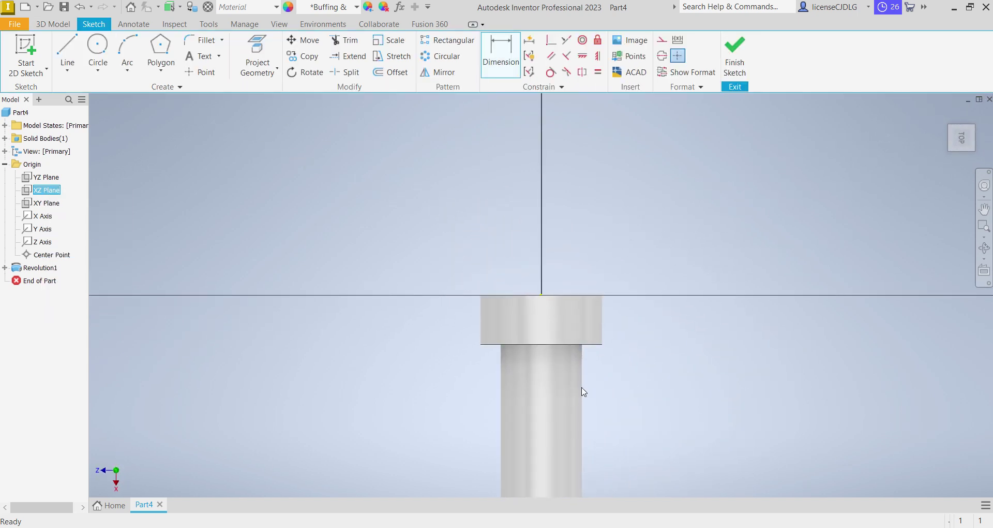
{"action": "scroll", "coordinate": [588, 372], "scroll_direction": "up", "scroll_amount": 5}
{"action": "right_click", "coordinate": [672, 335]}
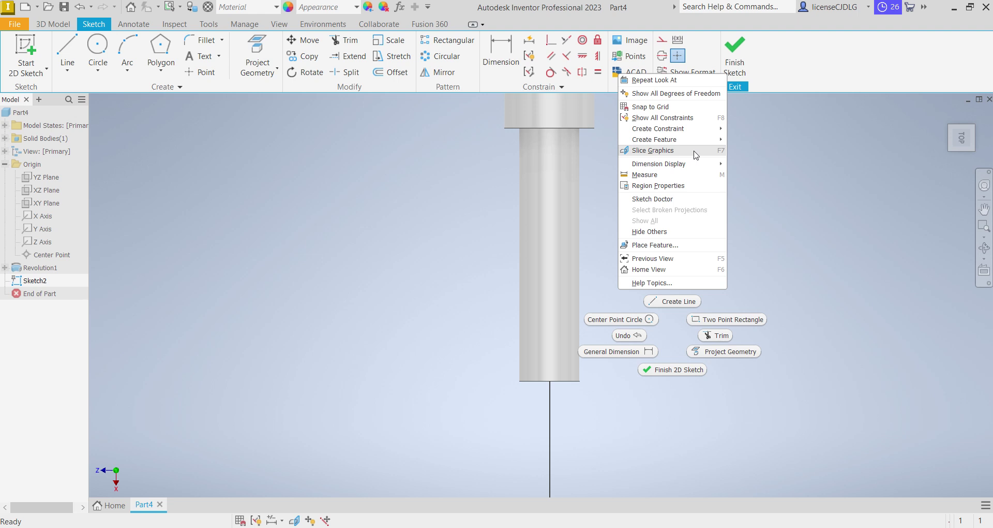
{"action": "left_click", "coordinate": [653, 150]}
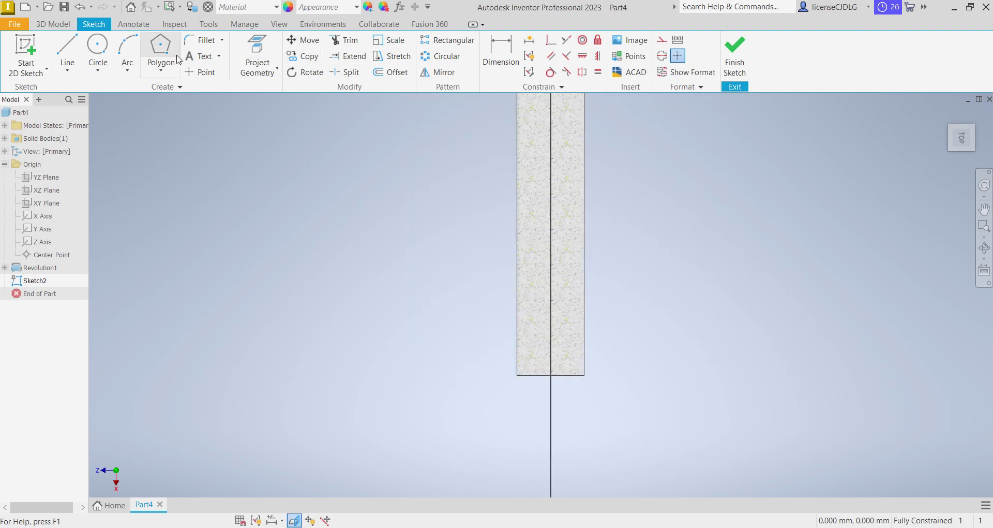
{"action": "left_click", "coordinate": [98, 45]}
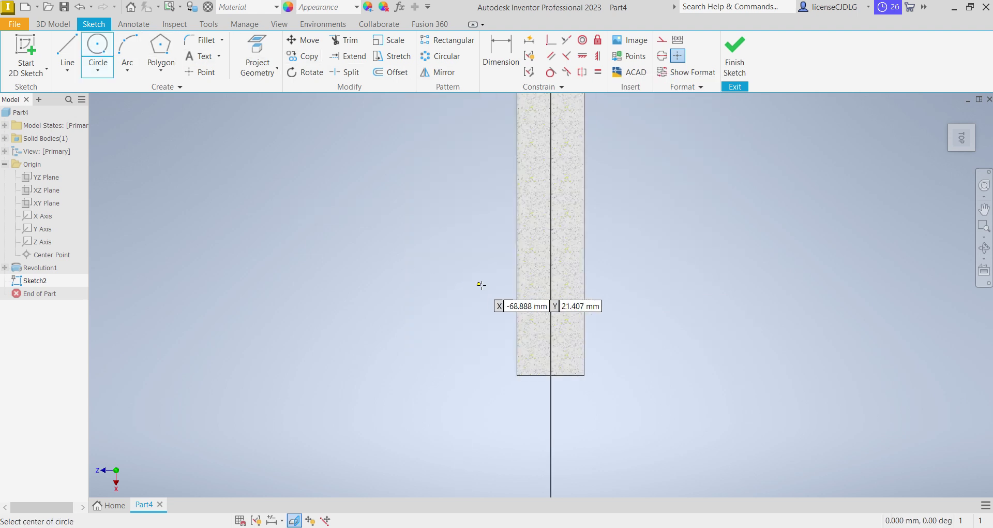
{"action": "left_click", "coordinate": [551, 336]}
{"action": "left_click", "coordinate": [555, 345]}
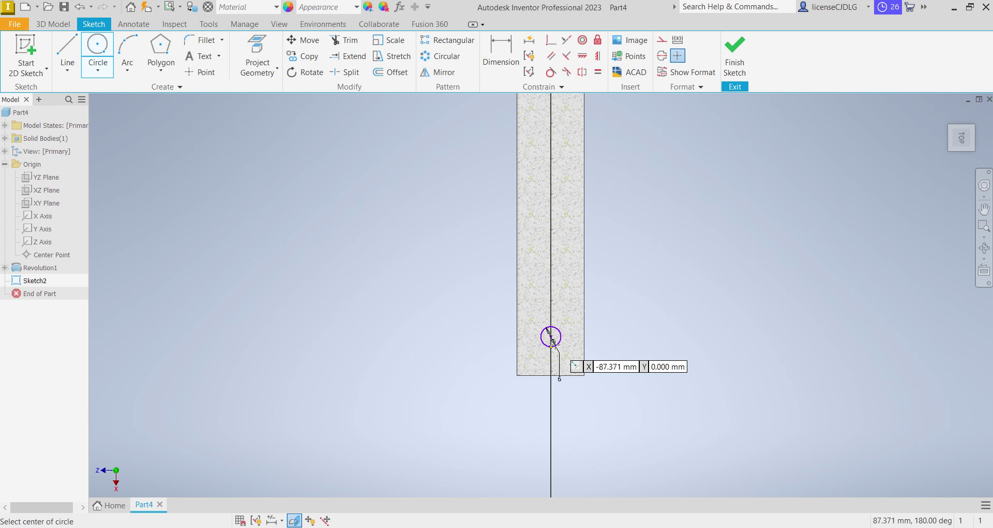
{"action": "key", "text": "Escape"}
Step: Dimension the circle 12 mm from the shaft end
{"action": "left_click", "coordinate": [501, 62]}
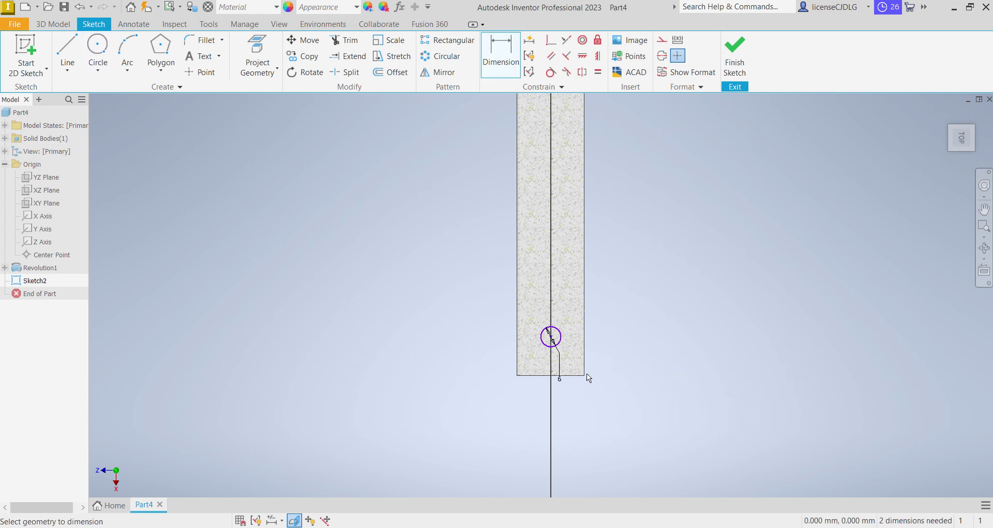
{"action": "left_click", "coordinate": [566, 375]}
{"action": "left_click", "coordinate": [559, 341]}
{"action": "left_click", "coordinate": [623, 368]}
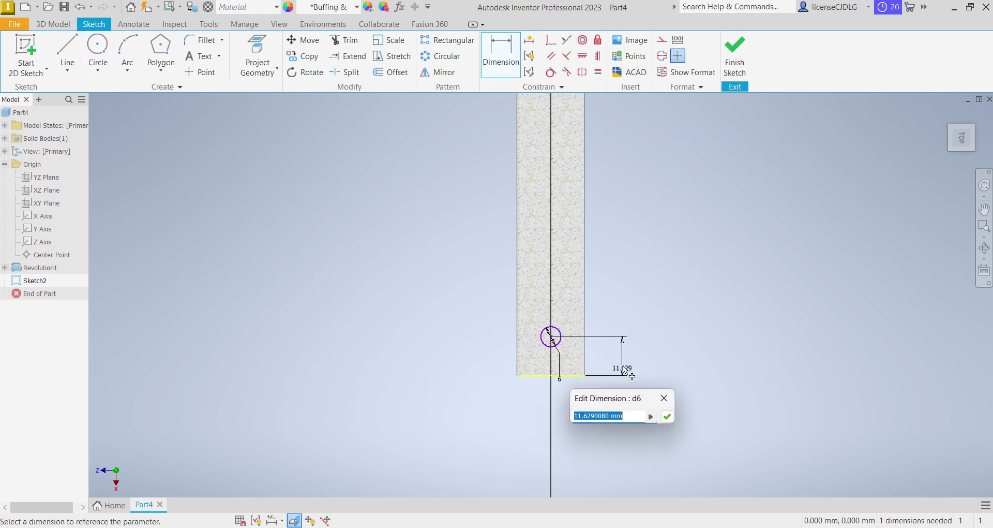
{"action": "type", "text": "12"}
{"action": "key", "text": "Return"}
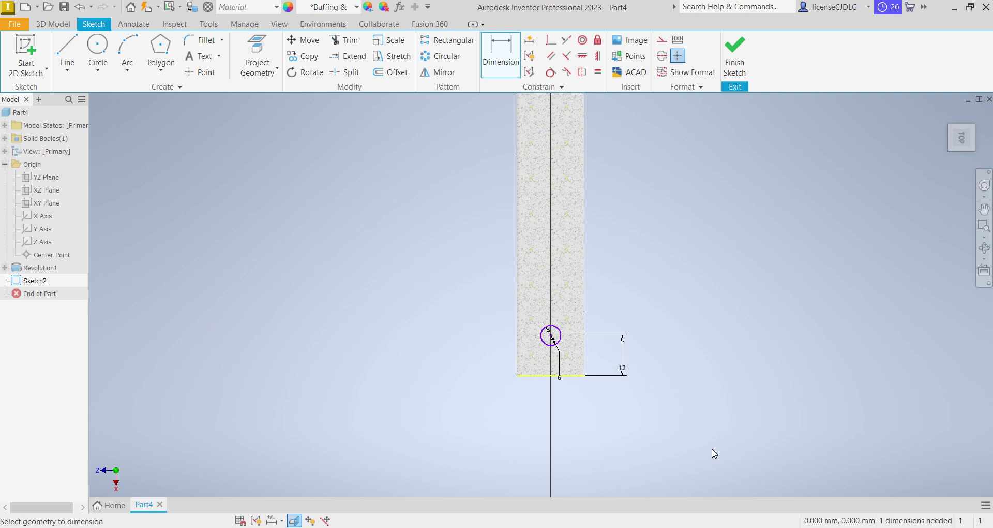
{"action": "key", "text": "alt+Tab"}
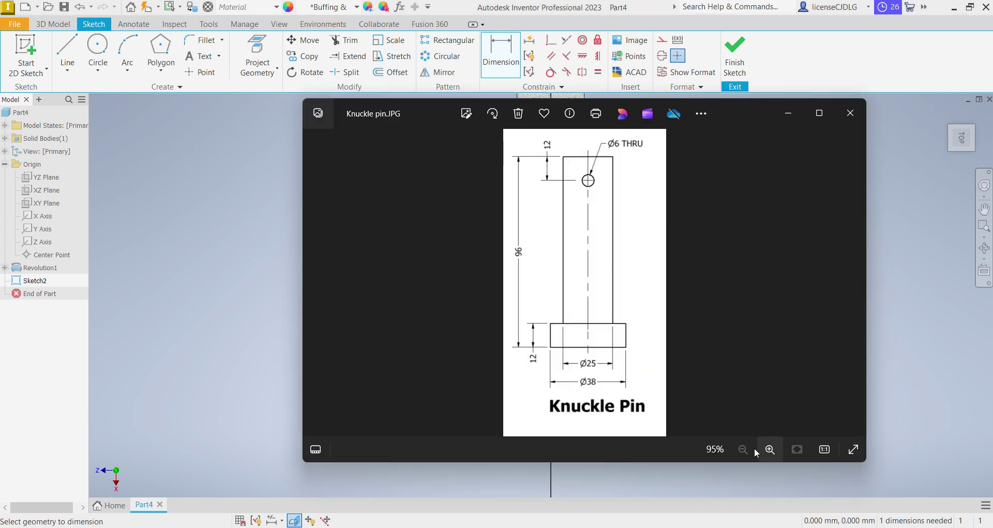
{"action": "key", "text": "alt+Tab"}
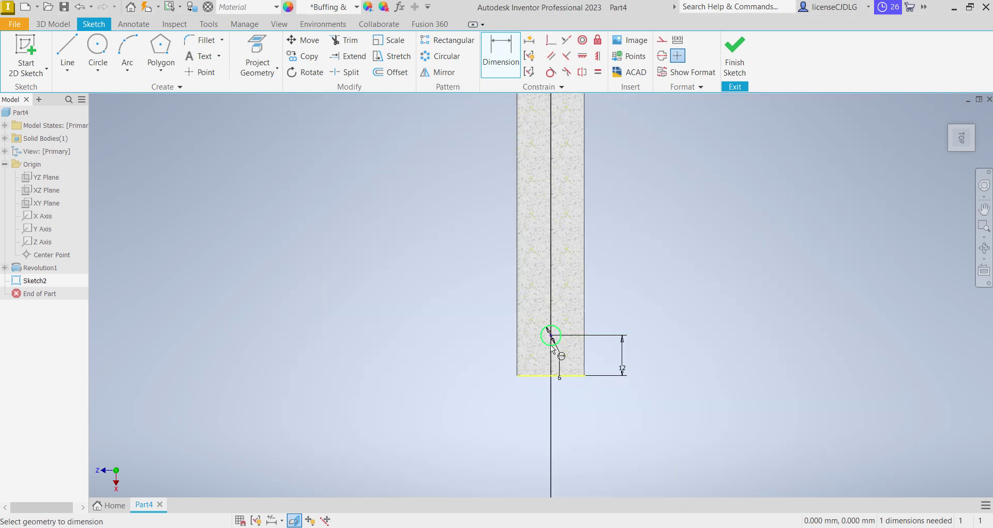
Step: Constrain the circle's point horizontally, replacing an over-constraining vertical constraint
{"action": "scroll", "coordinate": [555, 342], "scroll_direction": "up", "scroll_amount": 3}
{"action": "key", "text": "Escape"}
{"action": "scroll", "coordinate": [589, 350], "scroll_direction": "down", "scroll_amount": 4}
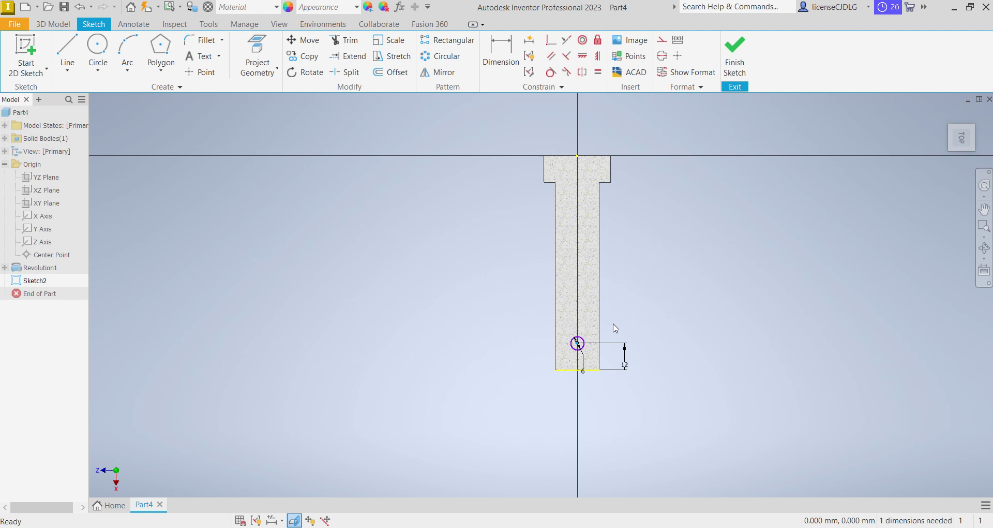
{"action": "scroll", "coordinate": [575, 151], "scroll_direction": "up", "scroll_amount": 5}
{"action": "left_click", "coordinate": [591, 177]}
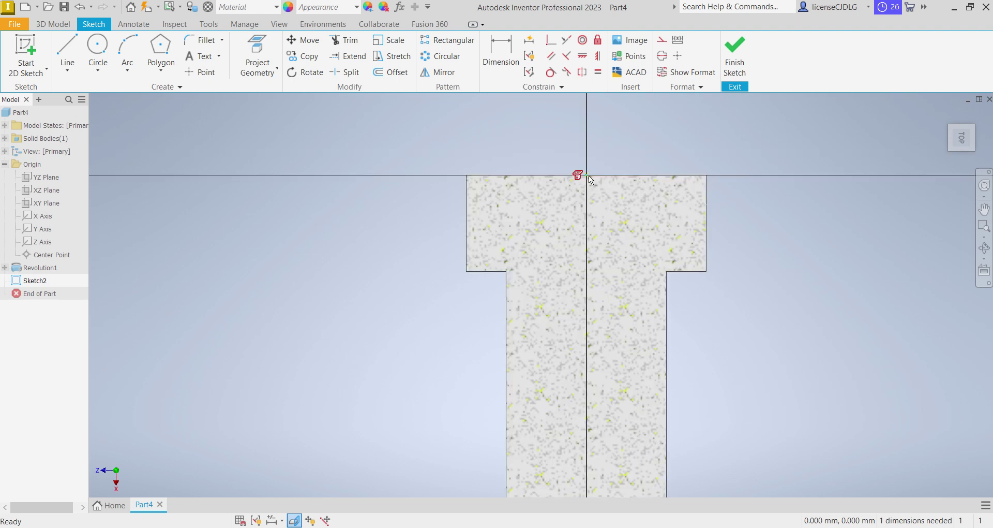
{"action": "left_click", "coordinate": [598, 56]}
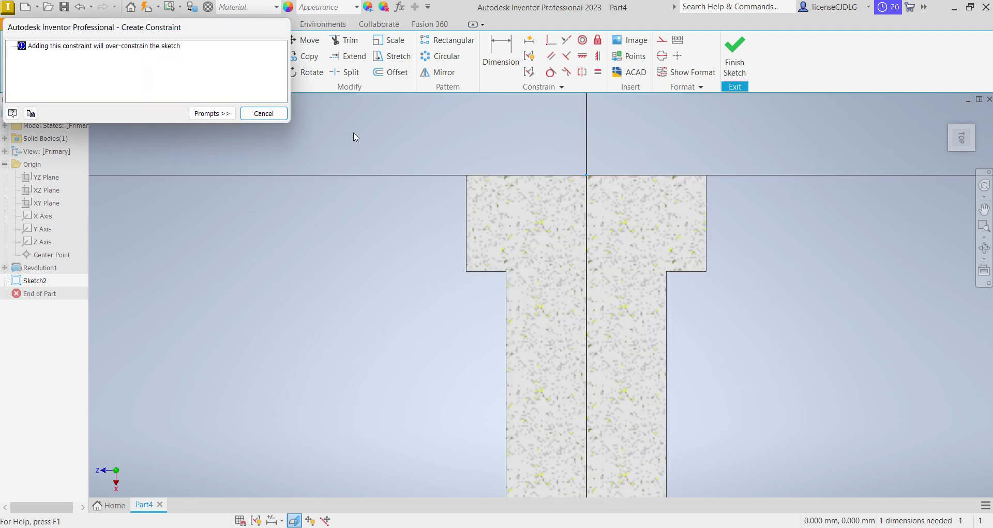
{"action": "left_click", "coordinate": [279, 114]}
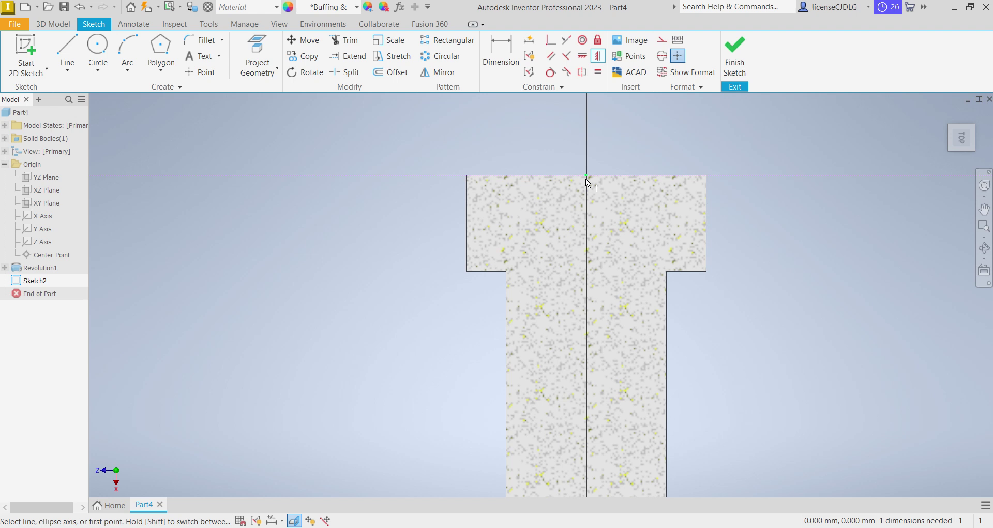
{"action": "left_click", "coordinate": [583, 55]}
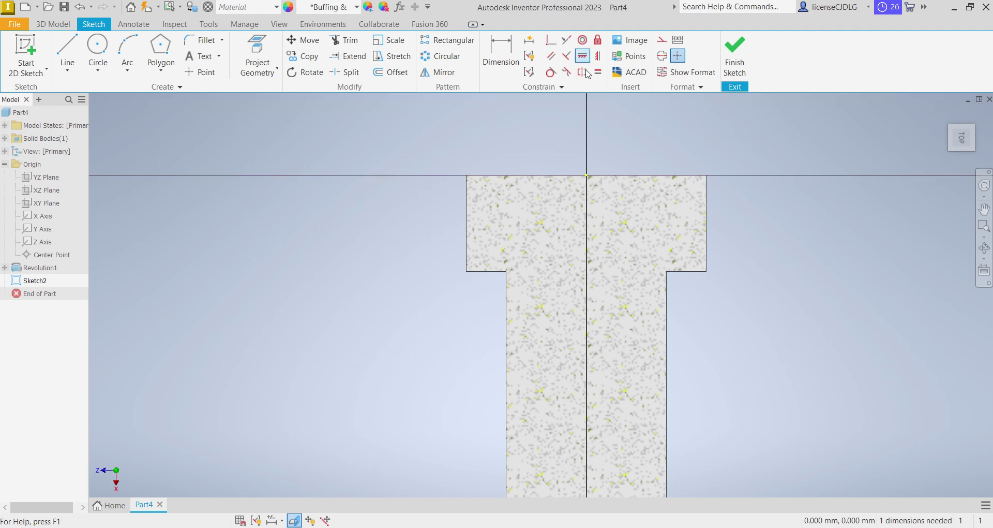
{"action": "left_click", "coordinate": [589, 178]}
{"action": "scroll", "coordinate": [589, 178], "scroll_direction": "down", "scroll_amount": 5}
{"action": "scroll", "coordinate": [627, 326], "scroll_direction": "up", "scroll_amount": 3}
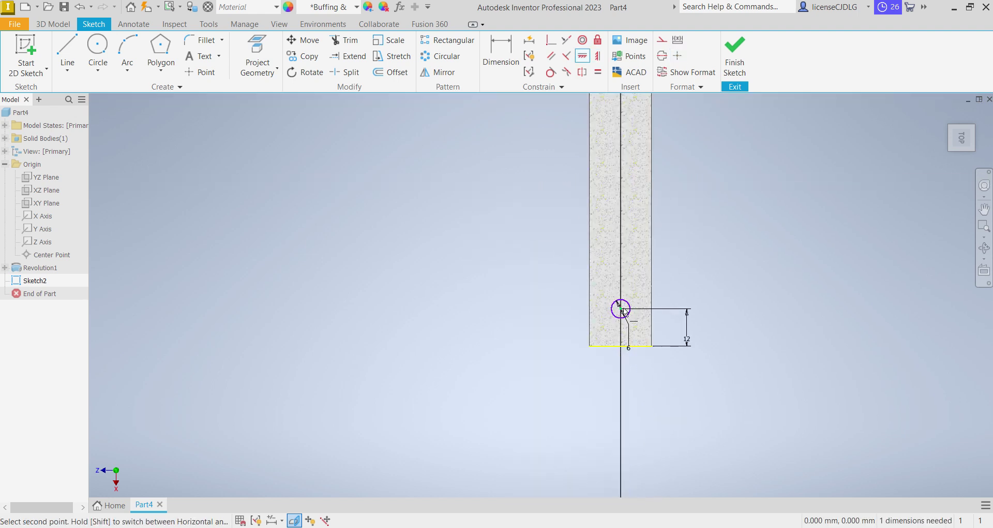
Step: Finish the sketch and extrude the circle as a symmetric Through All cut
{"action": "left_click", "coordinate": [733, 67]}
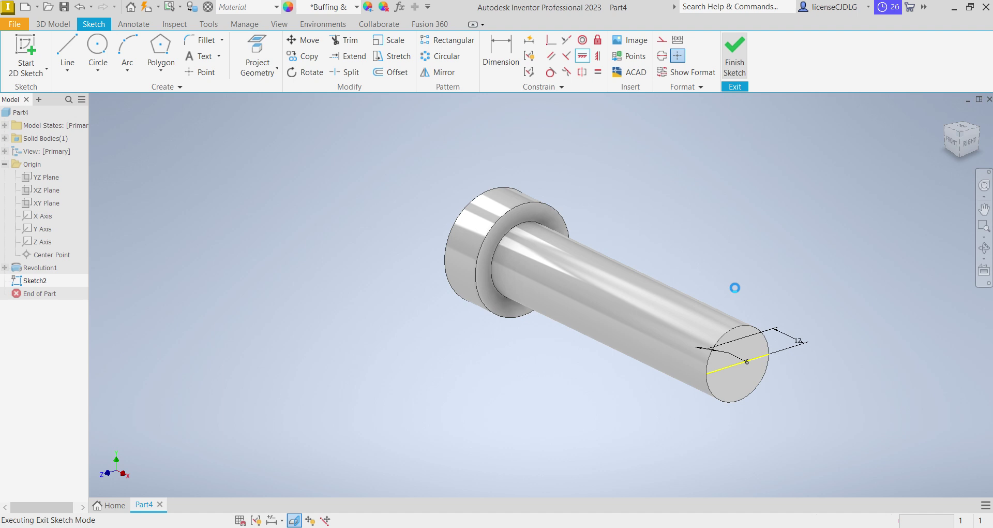
{"action": "left_click", "coordinate": [68, 51]}
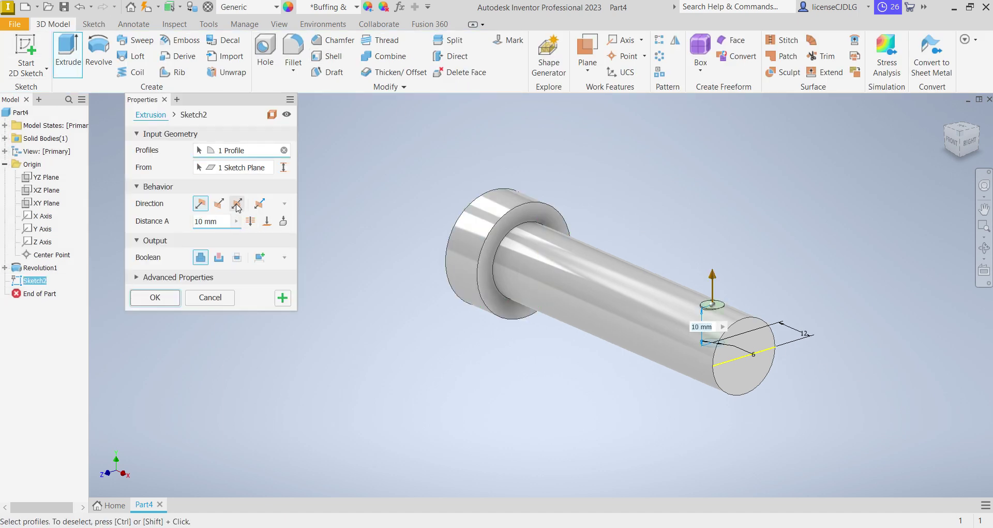
{"action": "left_click", "coordinate": [238, 206]}
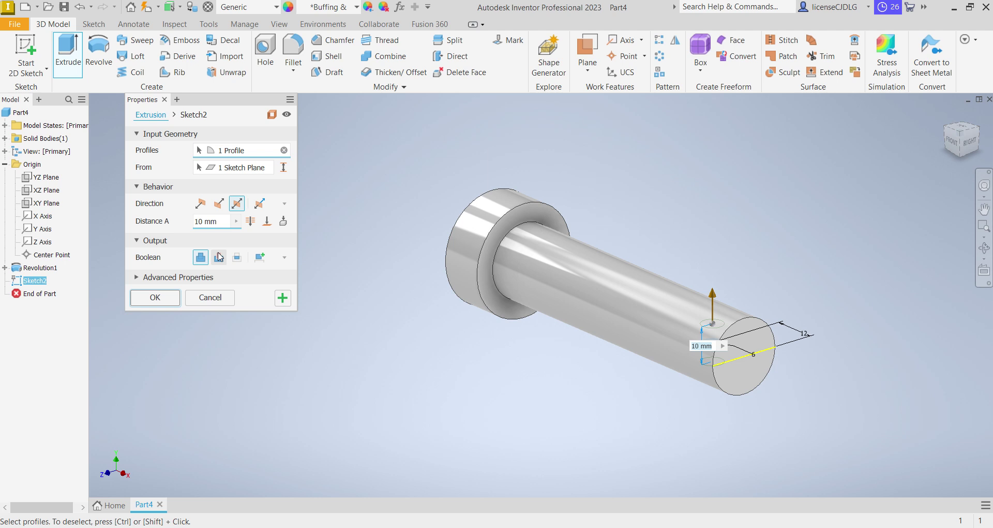
{"action": "left_click", "coordinate": [220, 256]}
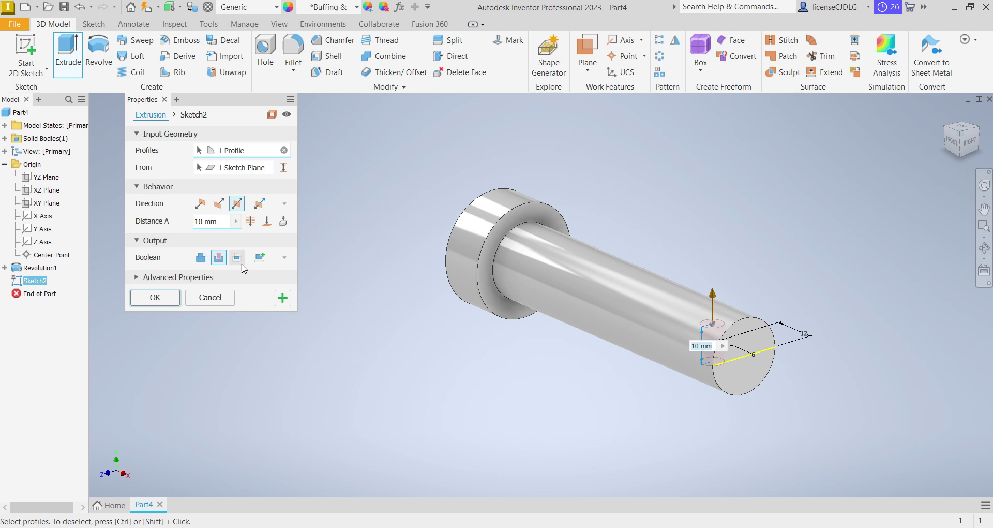
{"action": "left_click", "coordinate": [250, 222]}
{"action": "left_click", "coordinate": [155, 299]}
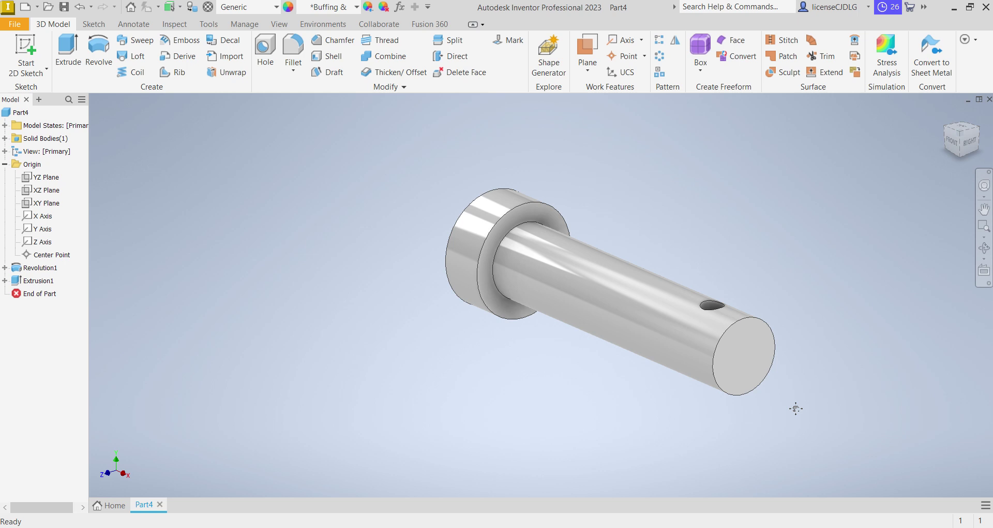
Step: Chamfer the shaft-end and shoulder edges with a 1 mm distance
{"action": "left_click", "coordinate": [340, 41]}
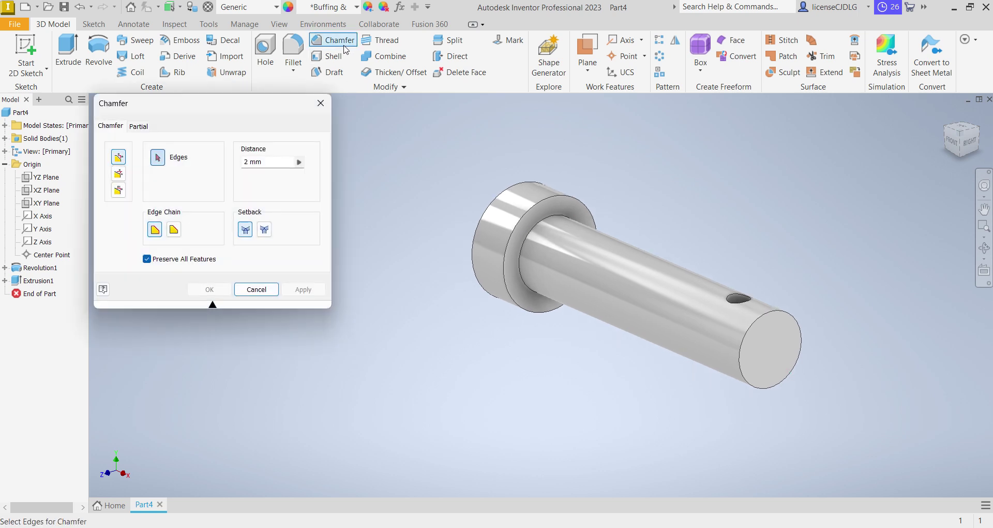
{"action": "left_click_drag", "start_coordinate": [262, 161], "coordinate": [236, 162]}
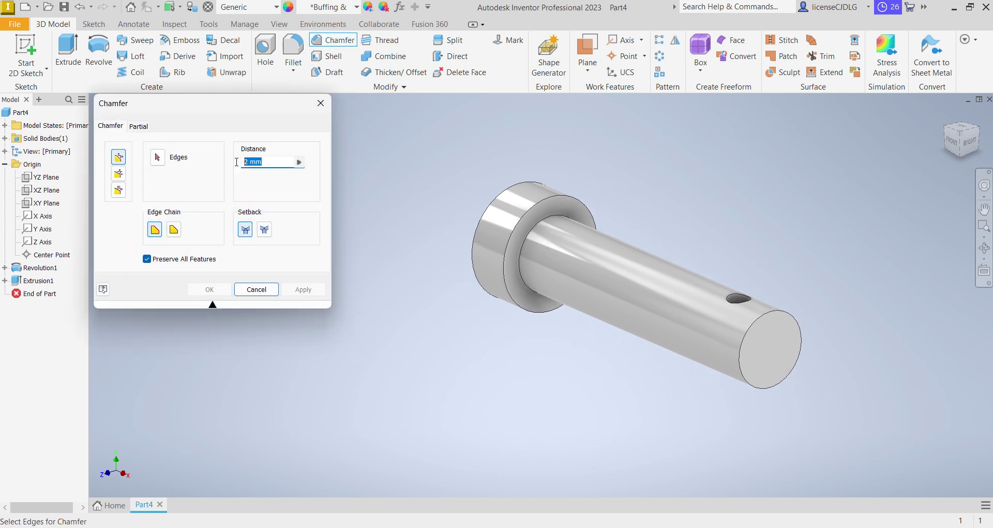
{"action": "type", "text": "0.5"}
{"action": "left_click", "coordinate": [801, 321]}
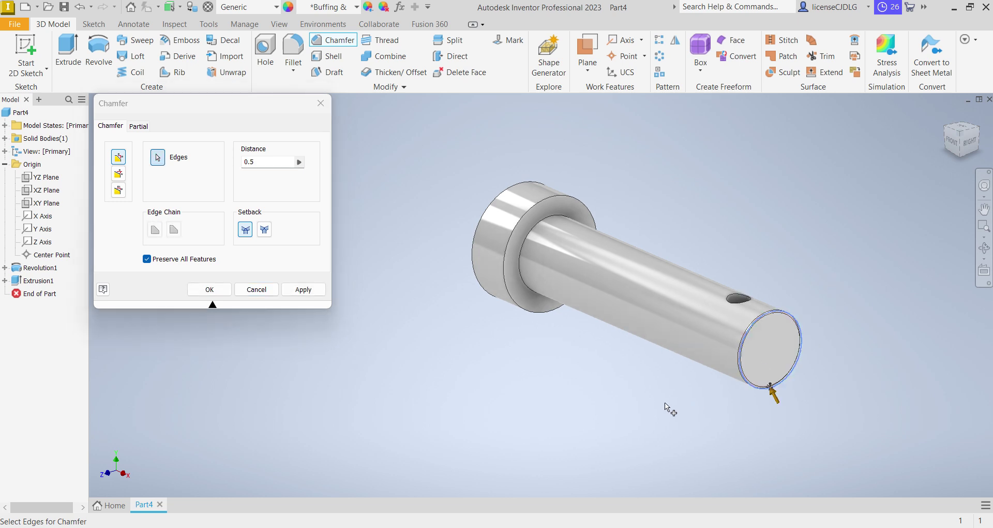
{"action": "double_click", "coordinate": [268, 160]}
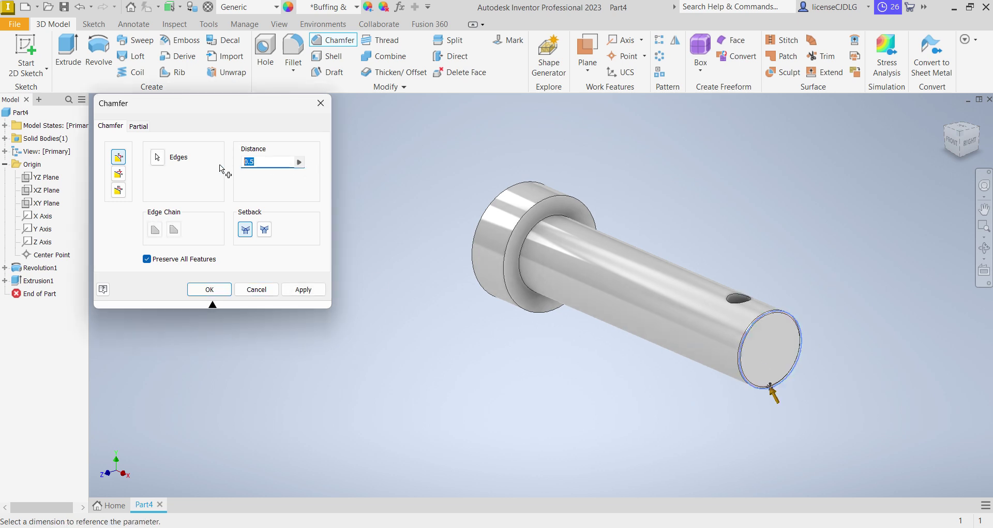
{"action": "type", "text": "1"}
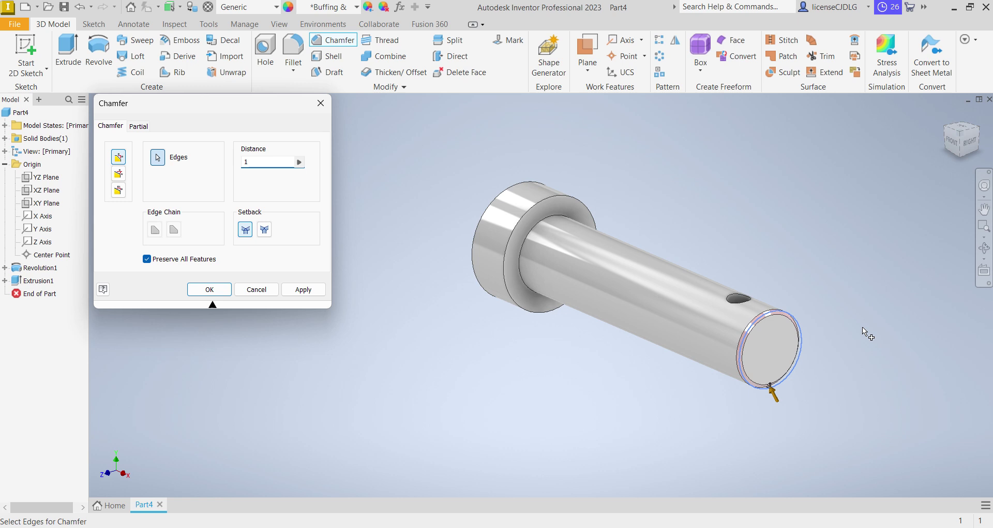
{"action": "mouse_move", "coordinate": [576, 301]}
{"action": "middle_mouse_down", "text": "shift"}
{"action": "mouse_move", "coordinate": [570, 319]}
{"action": "mouse_move", "coordinate": [573, 309]}
{"action": "middle_mouse_up", "text": "shift"}
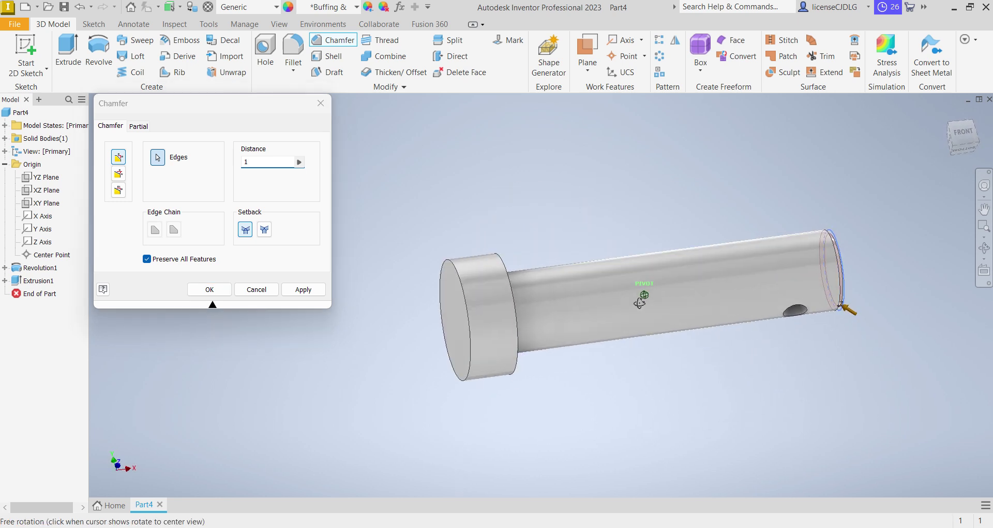
{"action": "mouse_move", "coordinate": [460, 279]}
{"action": "middle_mouse_down", "text": "shift"}
{"action": "mouse_move", "coordinate": [538, 351]}
{"action": "mouse_move", "coordinate": [532, 257]}
{"action": "middle_mouse_up", "text": "shift"}
{"action": "left_click", "coordinate": [533, 243]}
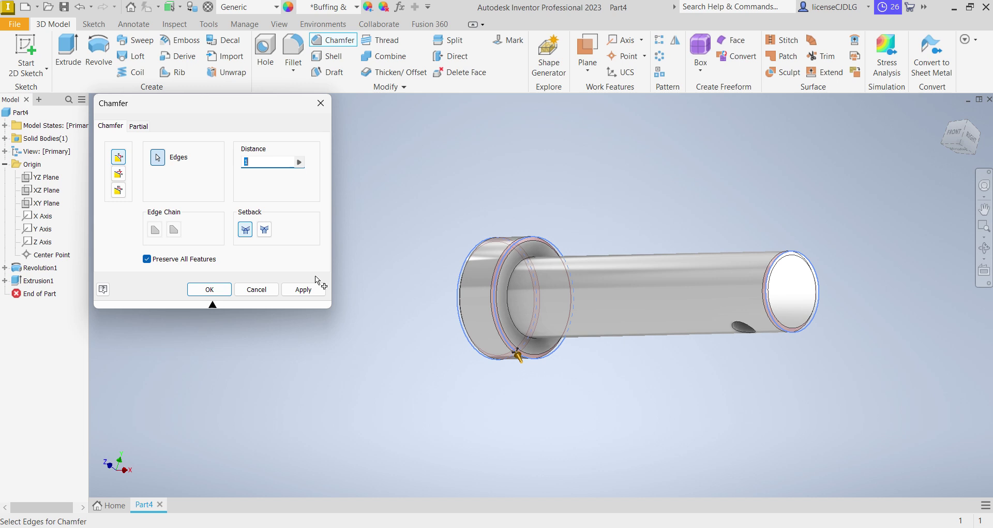
{"action": "left_click", "coordinate": [209, 289]}
{"action": "mouse_move", "coordinate": [558, 381]}
{"action": "middle_mouse_down", "text": "shift"}
{"action": "mouse_move", "coordinate": [609, 371]}
{"action": "mouse_move", "coordinate": [581, 348]}
{"action": "mouse_move", "coordinate": [553, 362]}
{"action": "mouse_move", "coordinate": [565, 373]}
{"action": "middle_mouse_up", "text": "shift"}
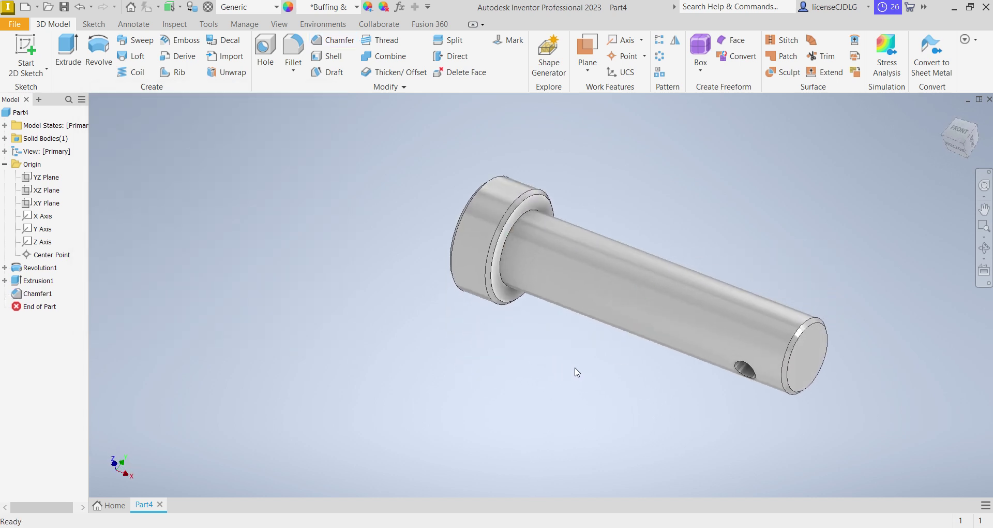
Step: Save the part, entering 'Knuckle pin' as the file name in the knuckle joint folder
{"action": "key", "text": "ctrl+s"}
{"action": "key", "text": "alt+Tab"}
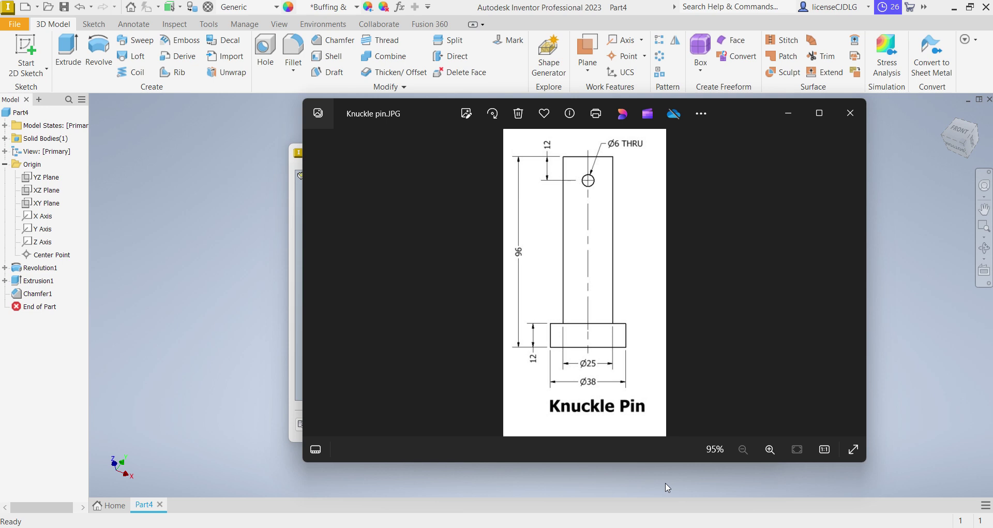
{"action": "key", "text": "alt+Tab"}
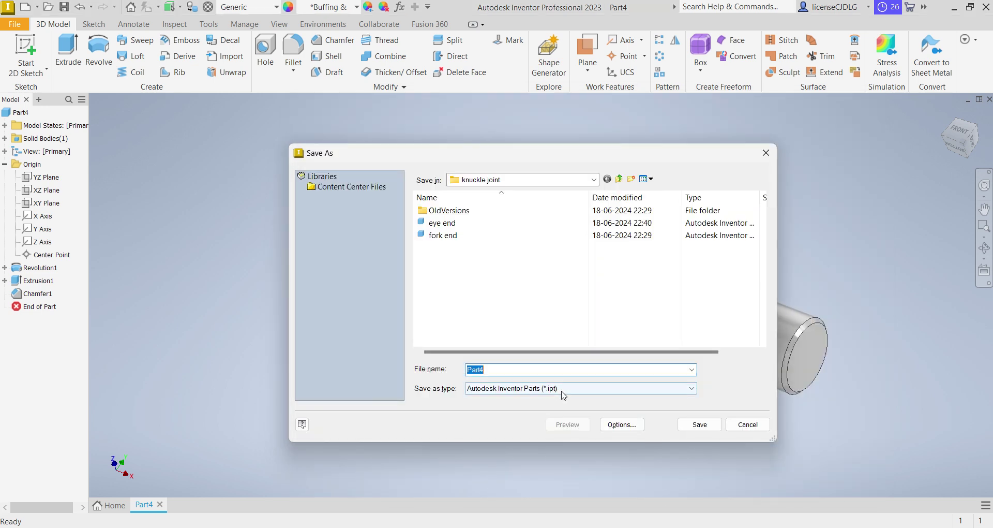
{"action": "type", "text": "Knu"}
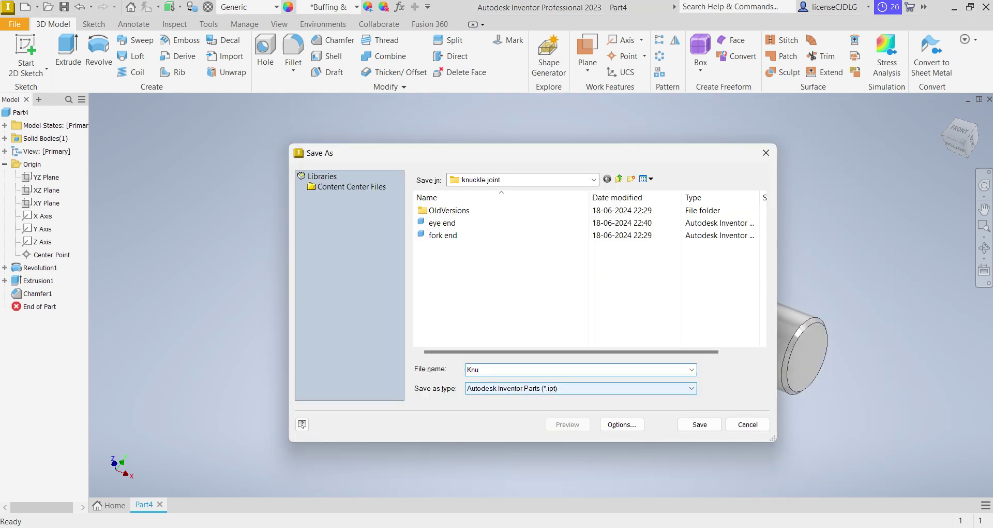
{"action": "type", "text": "ckle pin"}
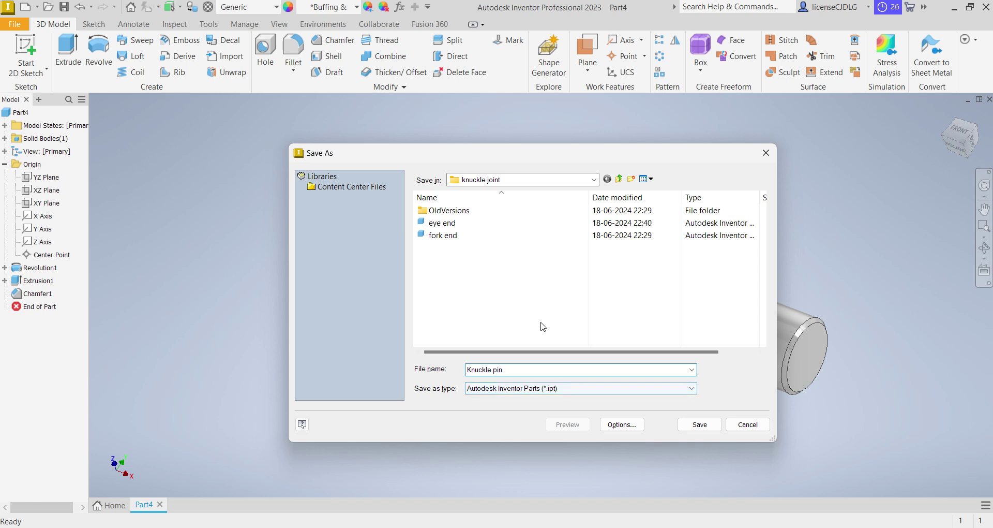
Step: Save Knuckle pin.ipt and orbit the pin to check the cross hole
{"action": "left_click", "coordinate": [685, 423]}
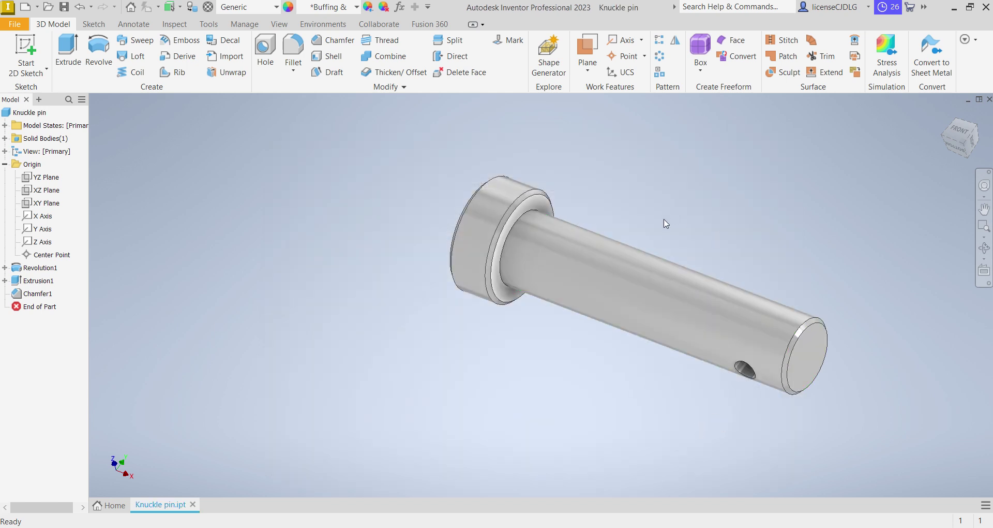
{"action": "middle_click_drag", "start_coordinate": [666, 223], "coordinate": [583, 229]}
{"action": "scroll", "coordinate": [658, 255], "scroll_direction": "up", "scroll_amount": 2}
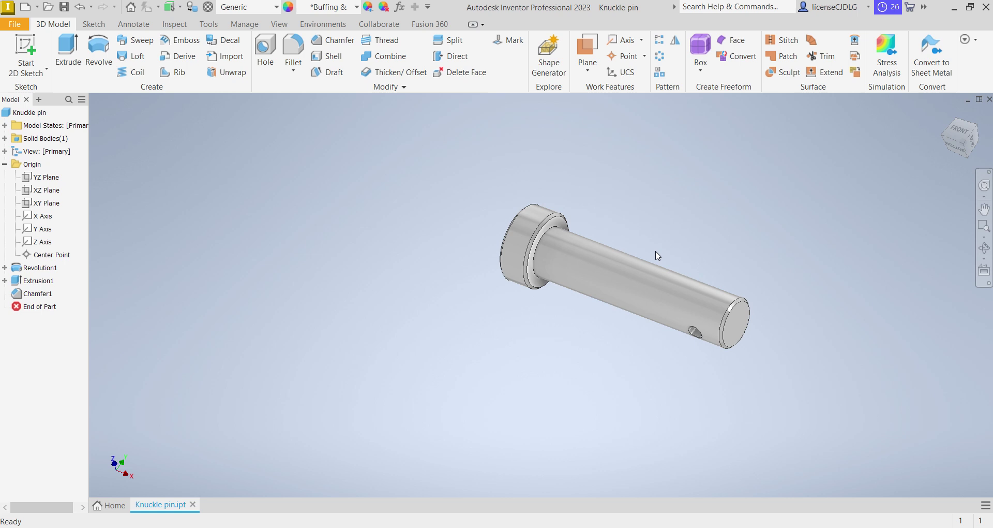
{"action": "middle_click_drag", "start_coordinate": [654, 255], "coordinate": [634, 331], "text": "shift"}
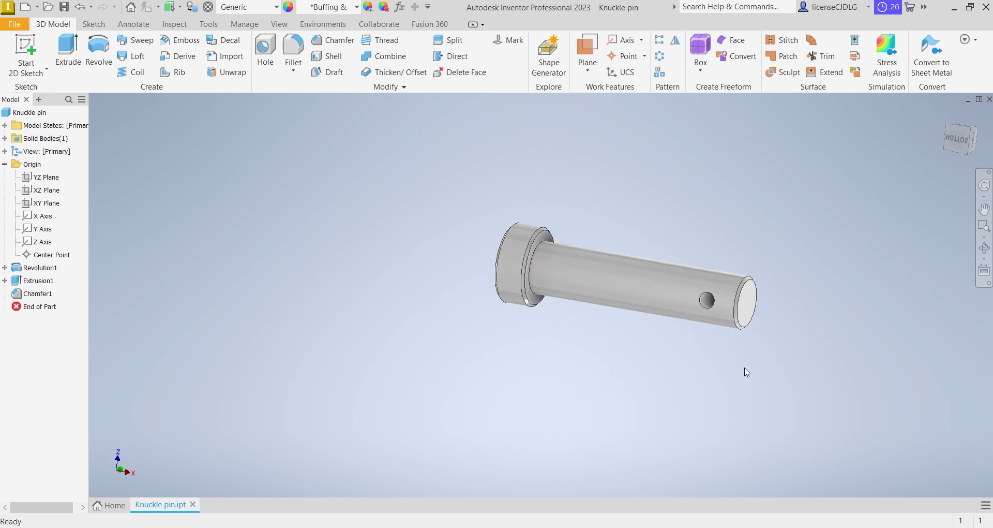
{"action": "mouse_move", "coordinate": [746, 370]}
{"action": "middle_mouse_down", "text": "shift"}
{"action": "mouse_move", "coordinate": [653, 359]}
{"action": "mouse_move", "coordinate": [689, 365]}
{"action": "mouse_move", "coordinate": [698, 351]}
{"action": "mouse_move", "coordinate": [638, 374]}
{"action": "middle_mouse_up", "text": "shift"}
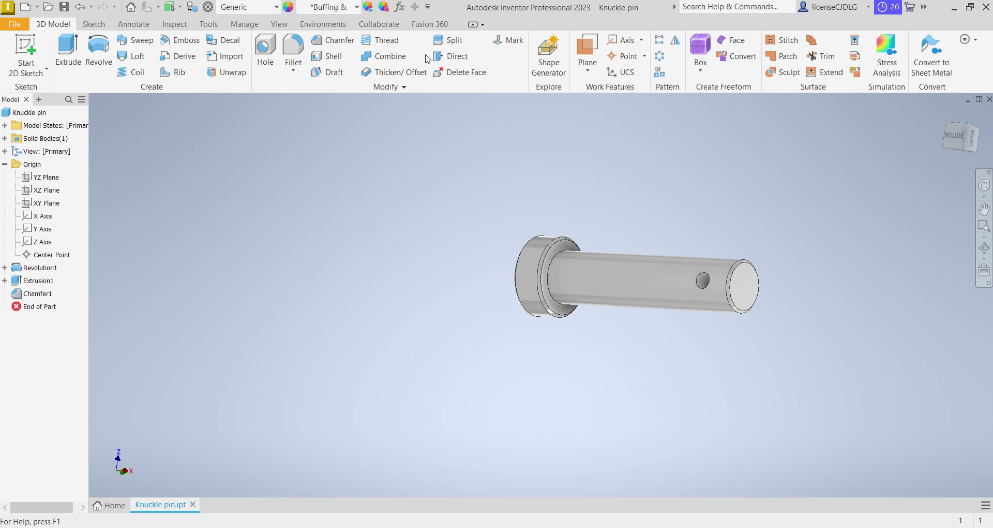
Step: Review the collar and taper pin drawing, then start a new file with Ctrl+N
{"action": "key", "text": "alt+Tab"}
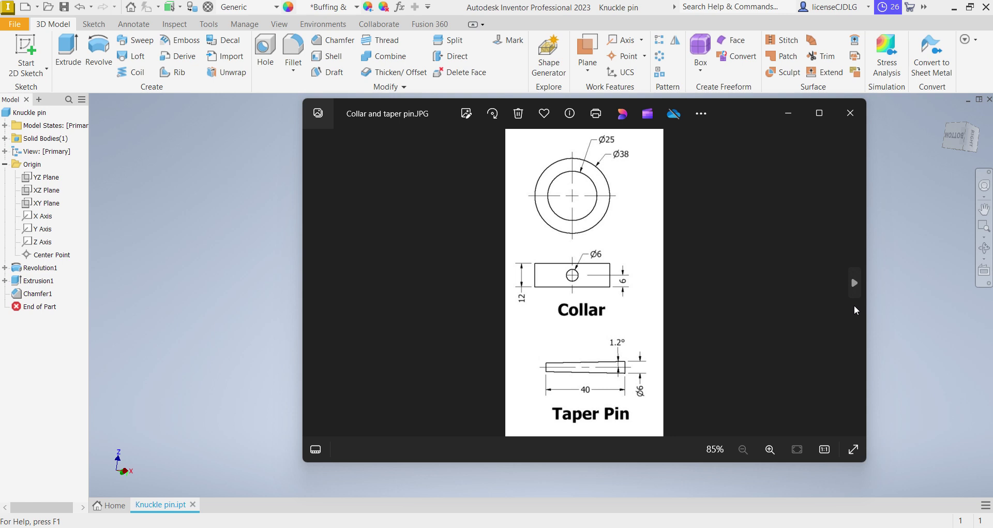
{"action": "key", "text": "alt+Tab"}
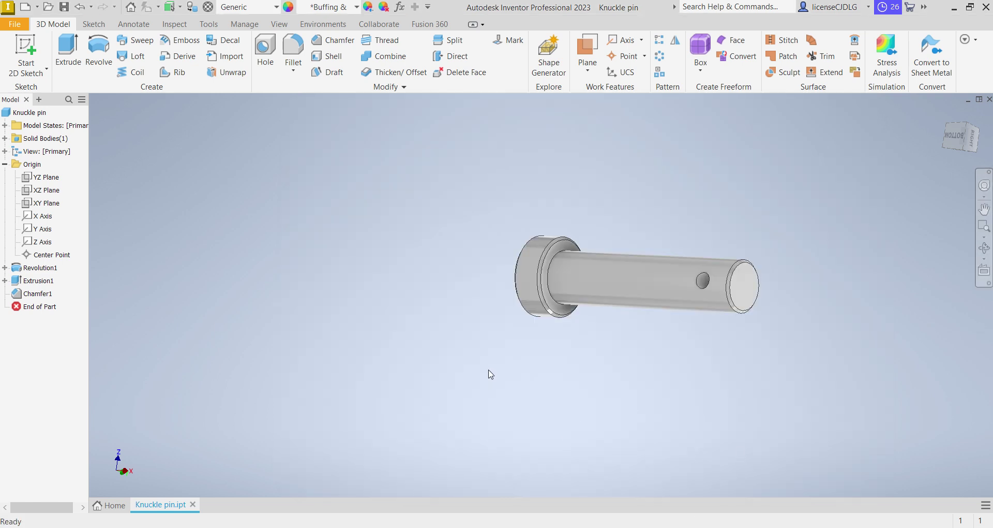
{"action": "key", "text": "ctrl+n"}
Step: Create a new part from the standard millimetre template and sketch on the front plane
{"action": "left_click", "coordinate": [520, 207]}
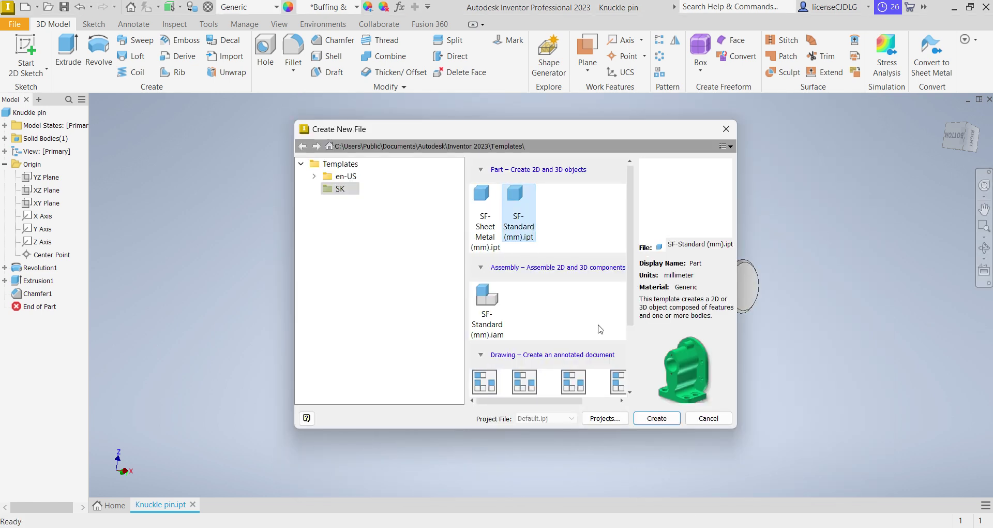
{"action": "left_click", "coordinate": [669, 418]}
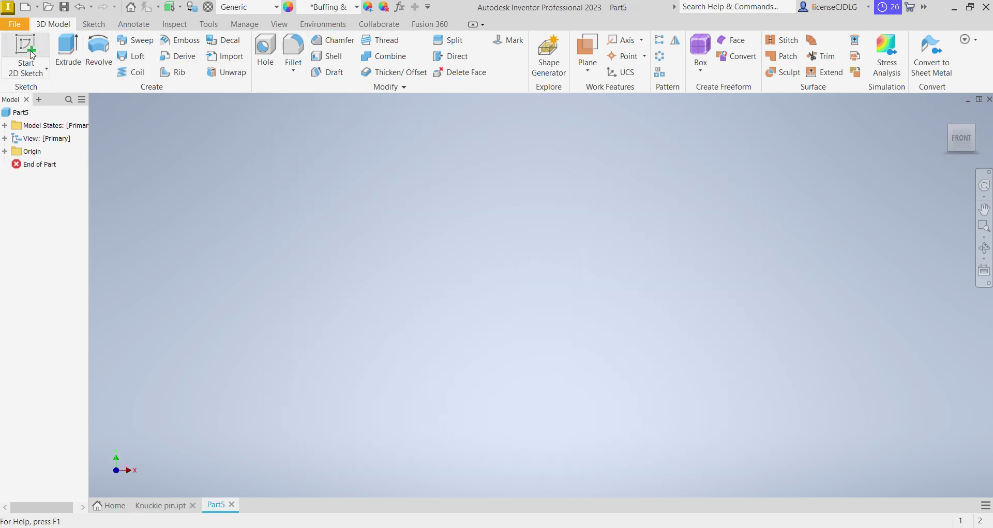
{"action": "left_click", "coordinate": [32, 55]}
{"action": "left_click", "coordinate": [577, 241]}
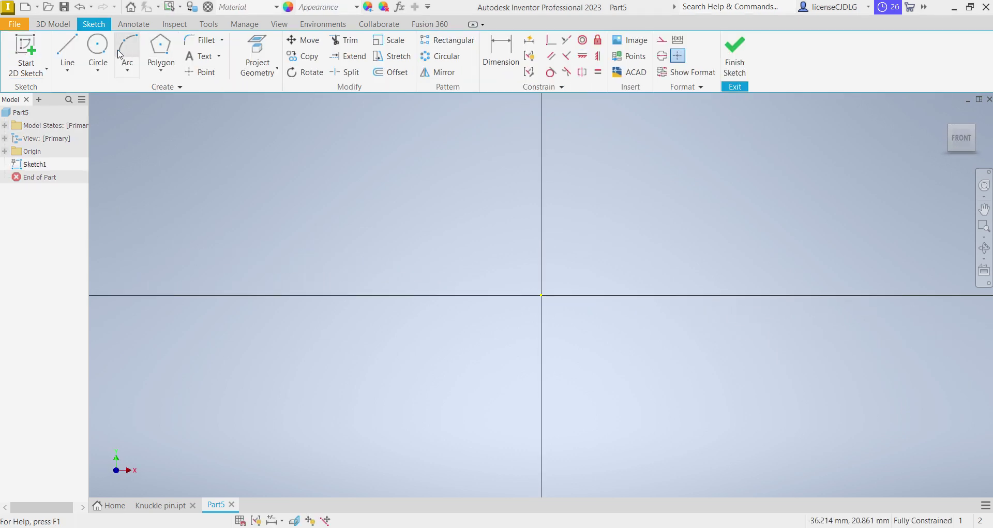
Step: Draw concentric 25 mm and 38 mm circles centred on the origin
{"action": "left_click", "coordinate": [98, 52]}
{"action": "left_click", "coordinate": [541, 298]}
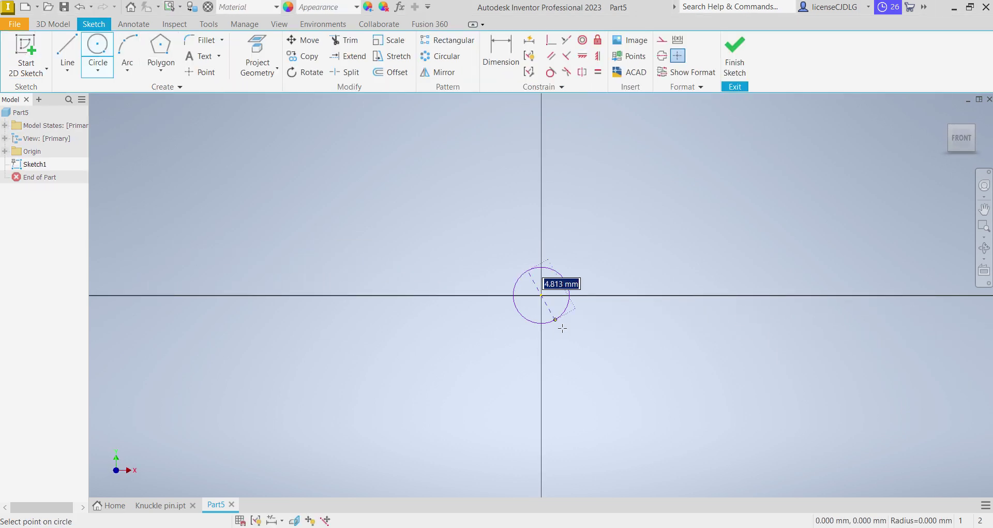
{"action": "type", "text": "25"}
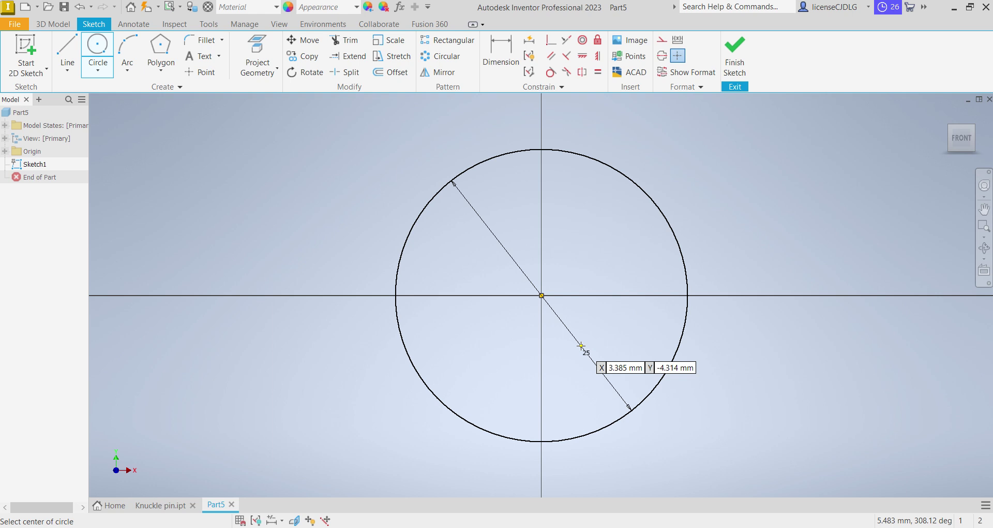
{"action": "key", "text": "Return"}
{"action": "key", "text": "alt+Tab"}
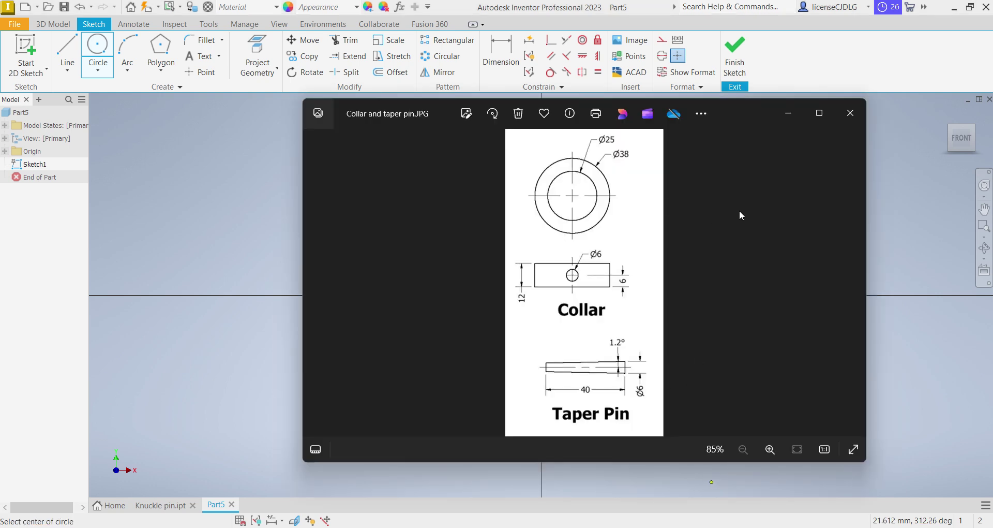
{"action": "left_click", "coordinate": [732, 493]}
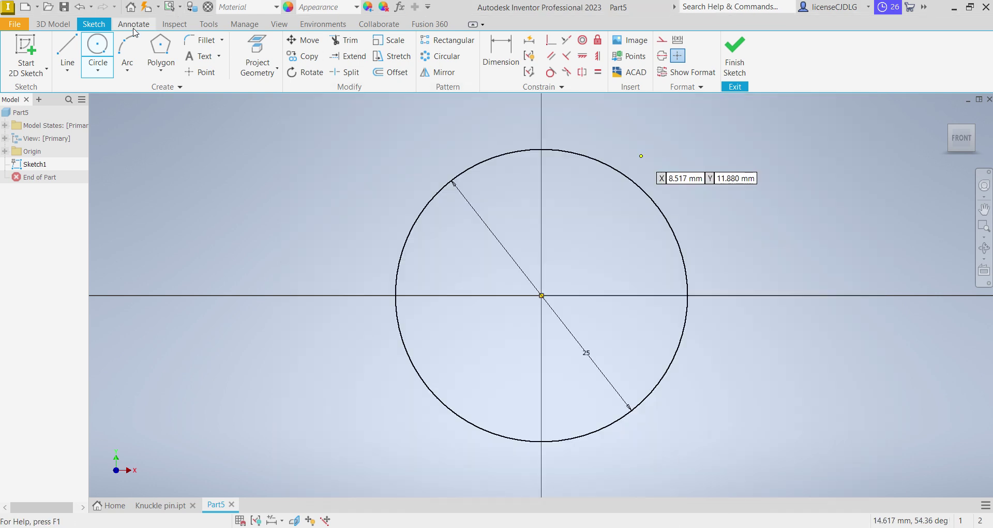
{"action": "left_click", "coordinate": [543, 295]}
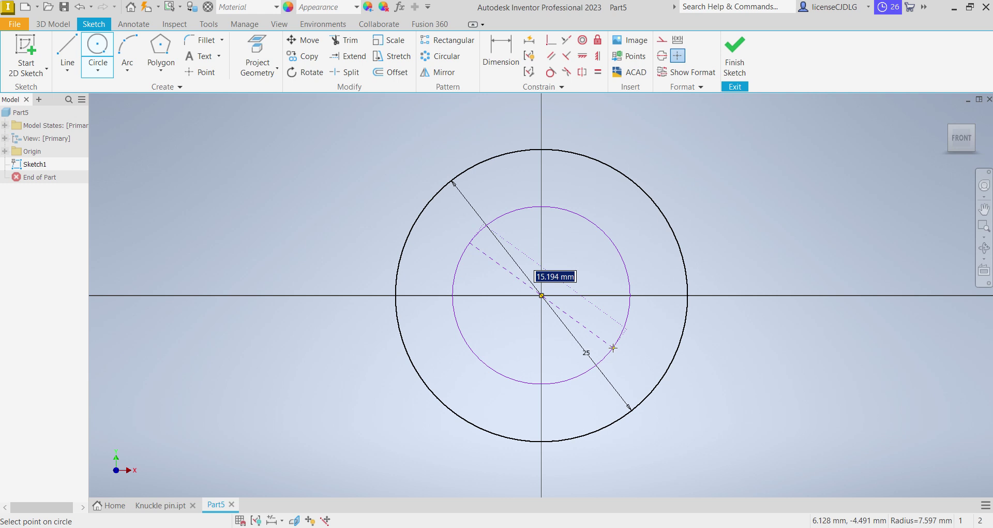
{"action": "type", "text": "38"}
{"action": "key", "text": "Return"}
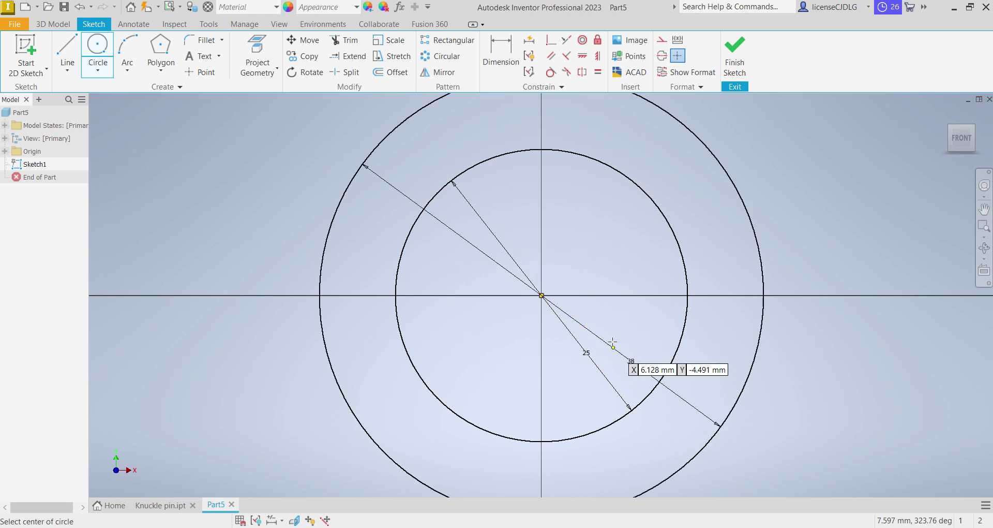
Step: Finish the collar sketch and check the collar and taper pin reference drawing
{"action": "left_click", "coordinate": [734, 63]}
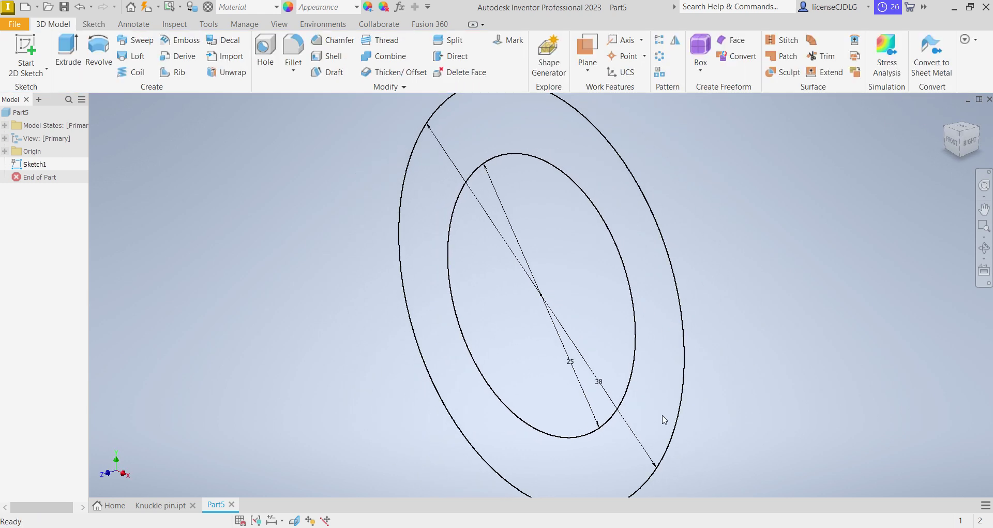
{"action": "mouse_move", "coordinate": [672, 525]}
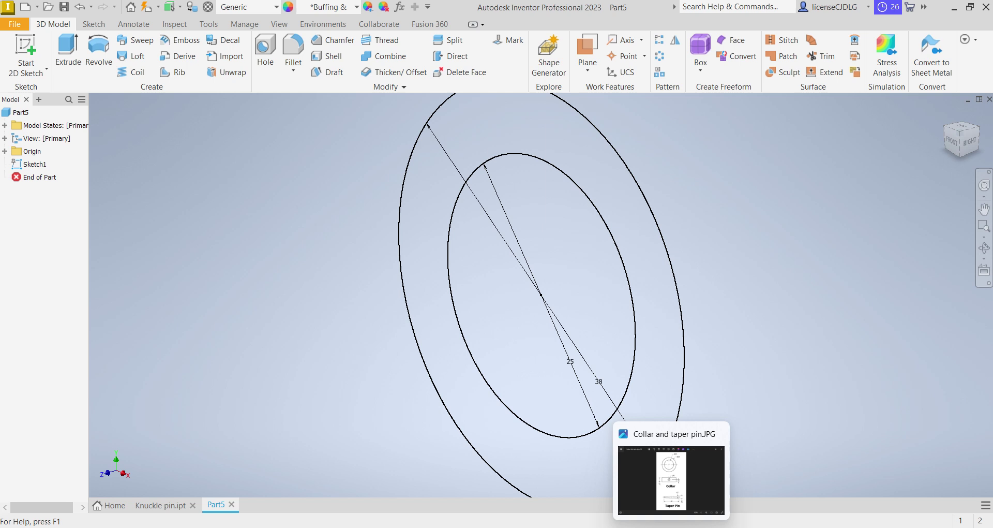
{"action": "left_click", "coordinate": [671, 478]}
{"action": "left_click", "coordinate": [130, 101]}
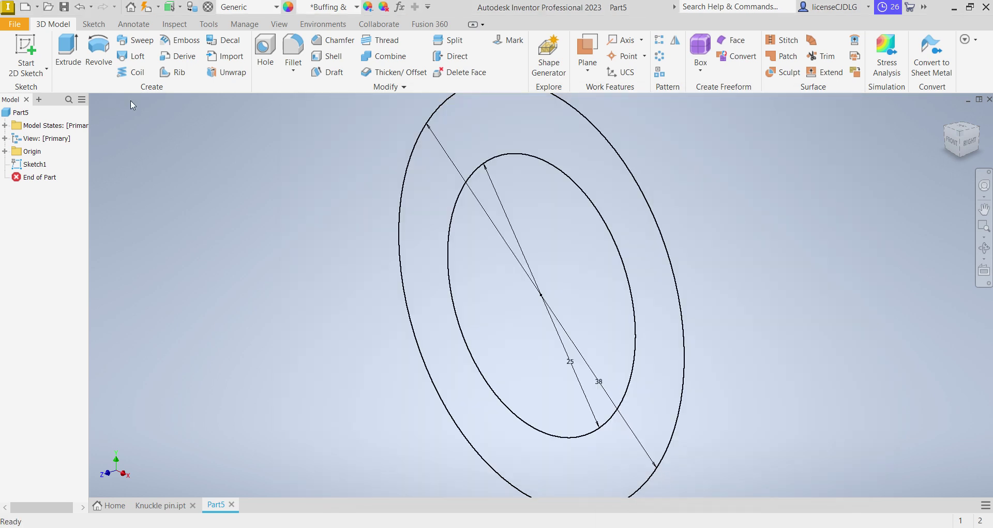
Step: Extrude the ring profile 12 mm symmetrically into a solid collar
{"action": "left_click", "coordinate": [67, 52]}
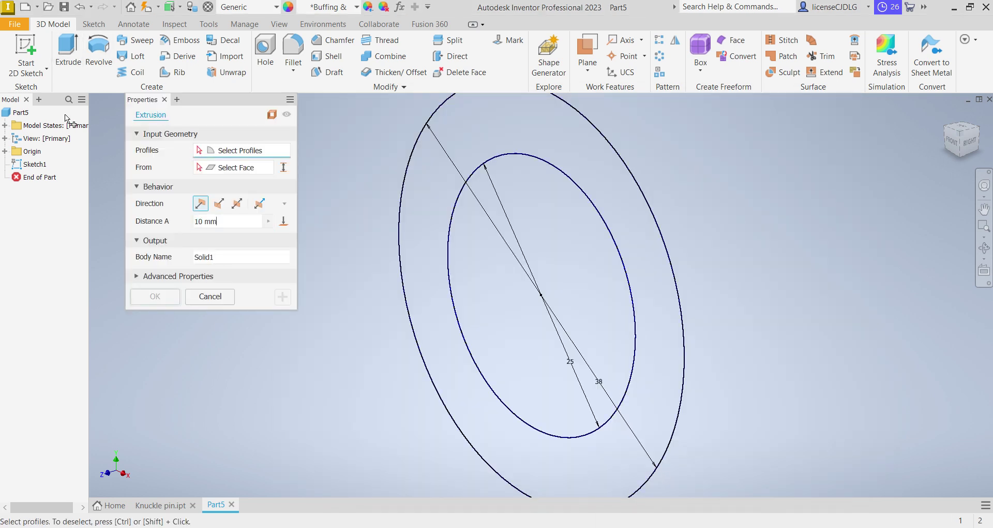
{"action": "left_click", "coordinate": [237, 203]}
{"action": "type", "text": "12"}
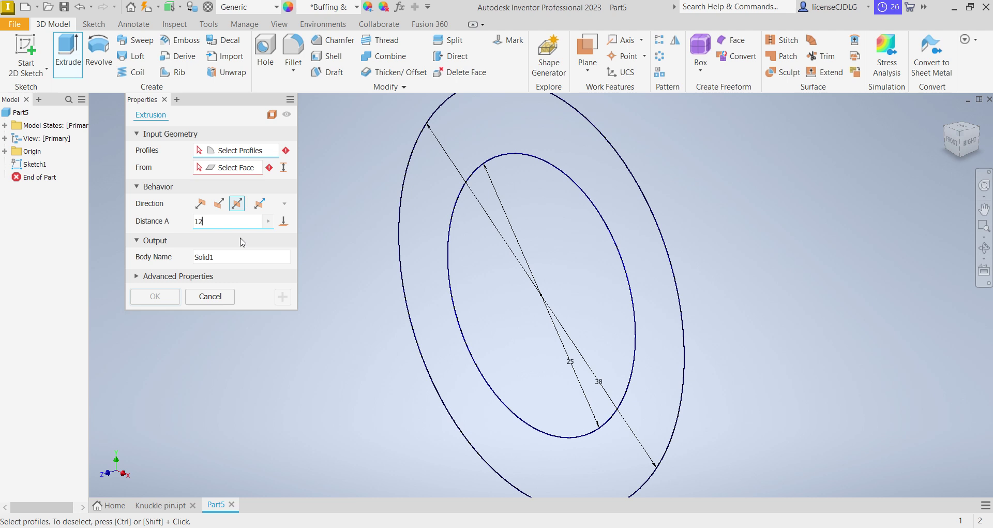
{"action": "left_click", "coordinate": [482, 144]}
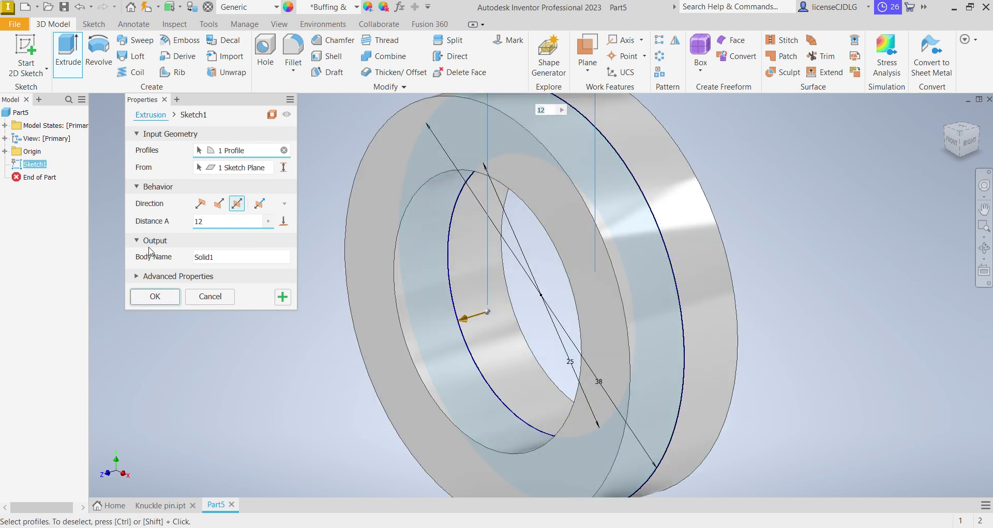
{"action": "left_click", "coordinate": [157, 296]}
{"action": "scroll", "coordinate": [420, 333], "scroll_direction": "up", "scroll_amount": 5}
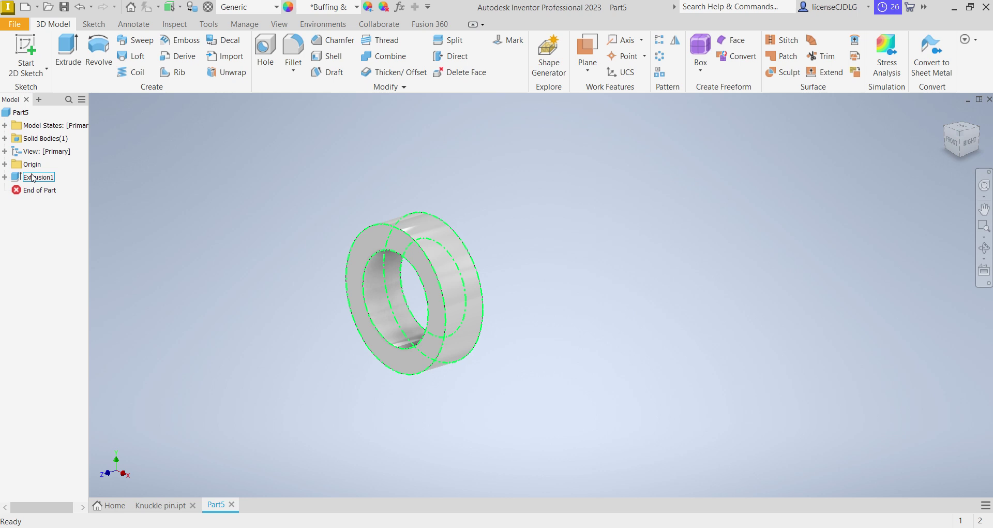
Step: Start a new sketch on the XZ Plane with the part sliced along it
{"action": "left_click", "coordinate": [4, 163]}
{"action": "left_click", "coordinate": [46, 190]}
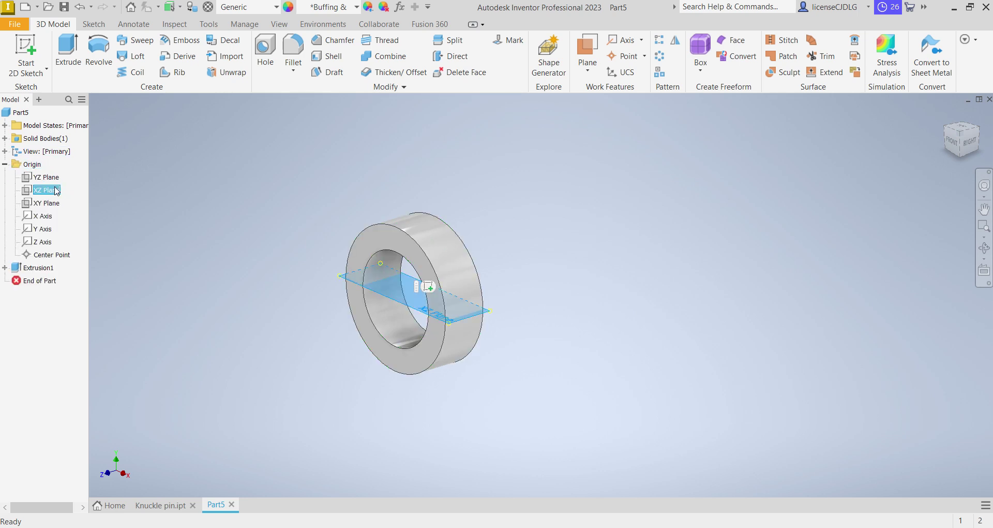
{"action": "right_click", "coordinate": [57, 191]}
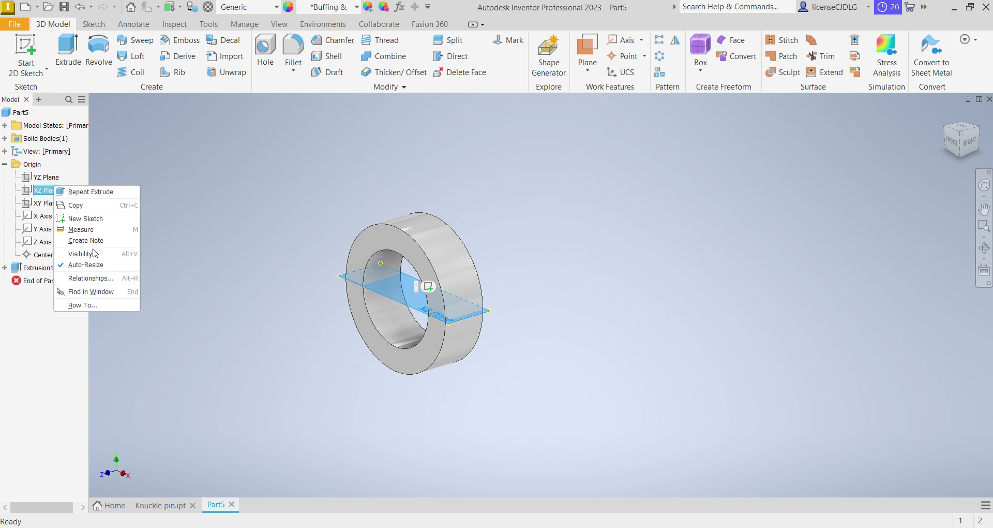
{"action": "left_click", "coordinate": [89, 219]}
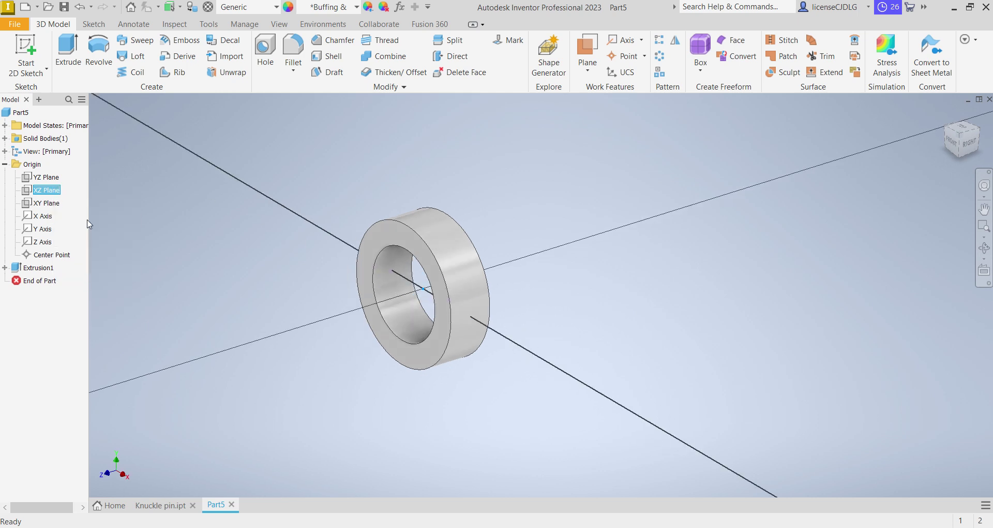
{"action": "right_click", "coordinate": [685, 231]}
{"action": "left_click", "coordinate": [710, 357]}
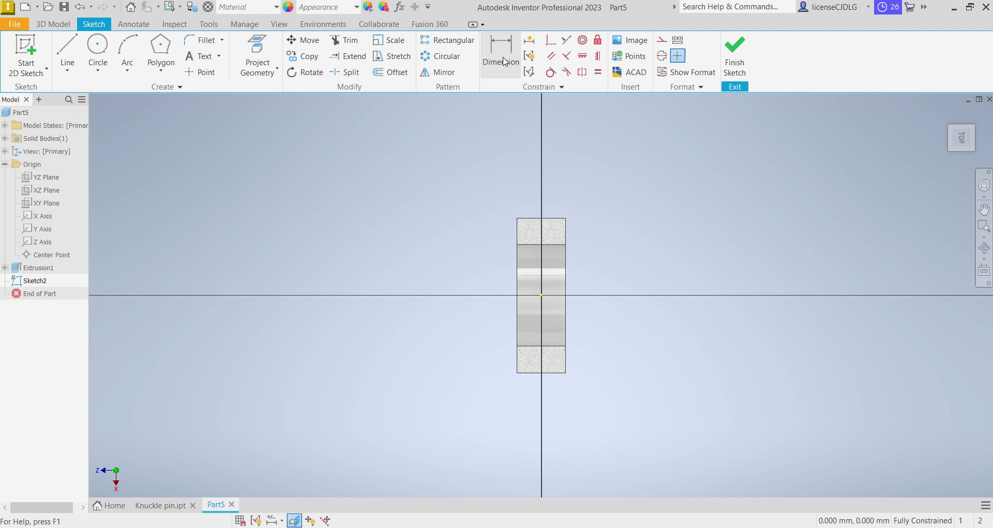
Step: Draw a small circle centred on the origin and finish the sketch
{"action": "left_click", "coordinate": [98, 48]}
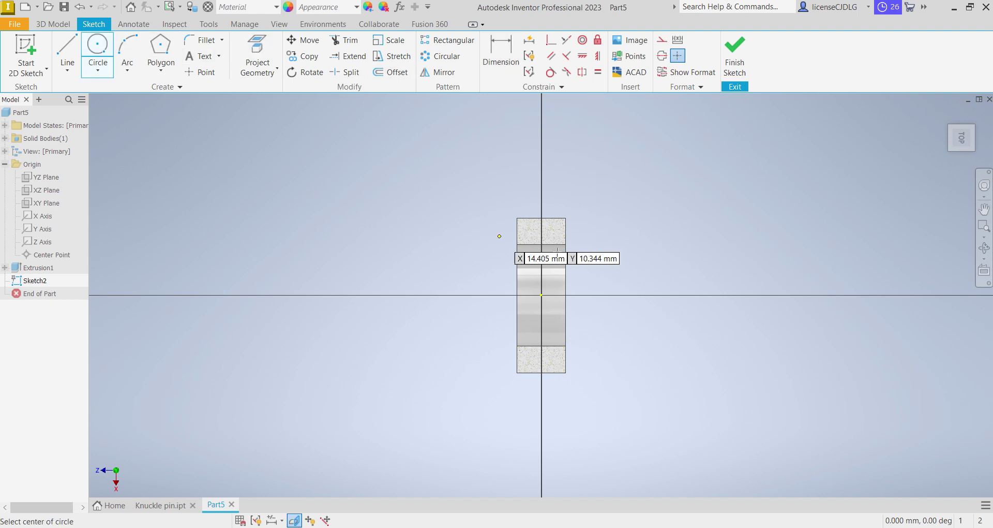
{"action": "left_click", "coordinate": [541, 295]}
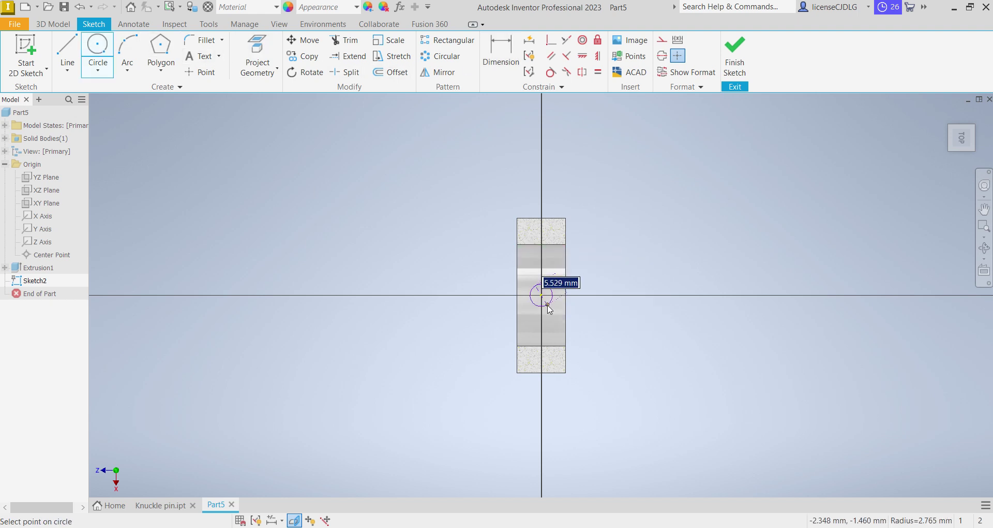
{"action": "left_click", "coordinate": [549, 307]}
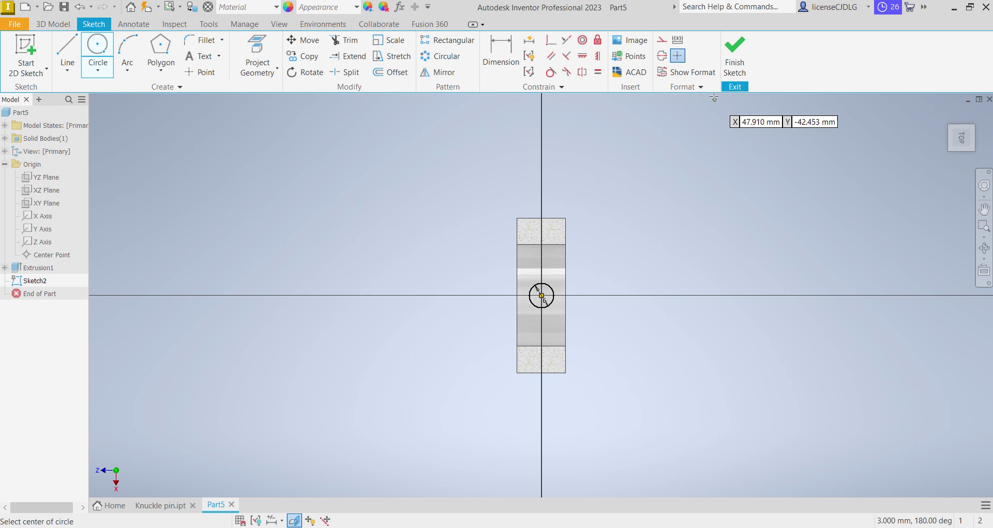
{"action": "left_click", "coordinate": [735, 54]}
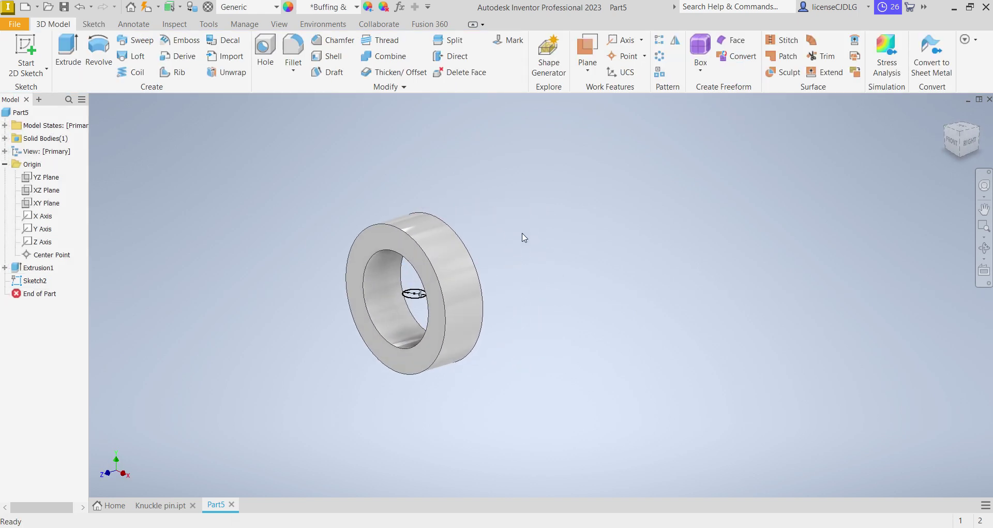
Step: Cut the small circle symmetrically Through All to form the pin hole, then start saving
{"action": "left_click", "coordinate": [68, 51]}
{"action": "left_click", "coordinate": [237, 203]}
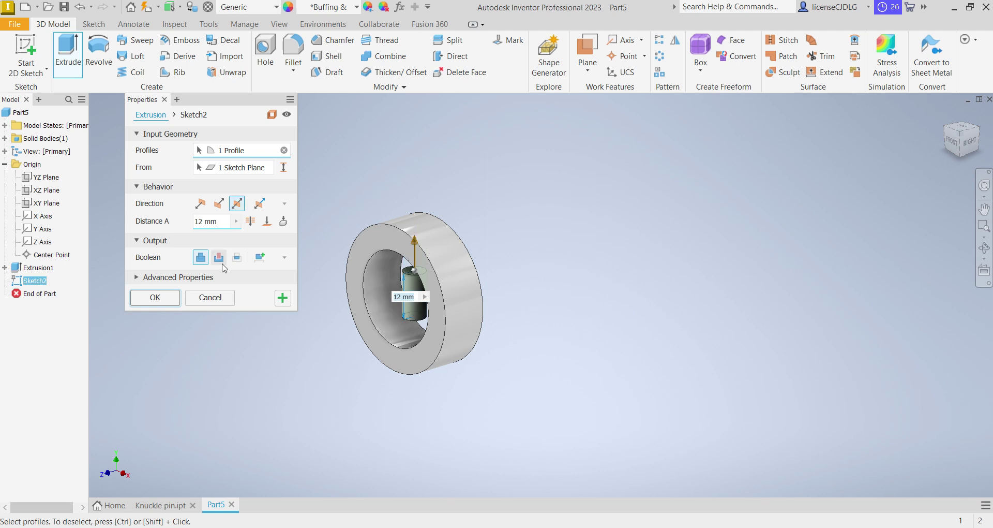
{"action": "left_click", "coordinate": [219, 258]}
{"action": "left_click", "coordinate": [250, 221]}
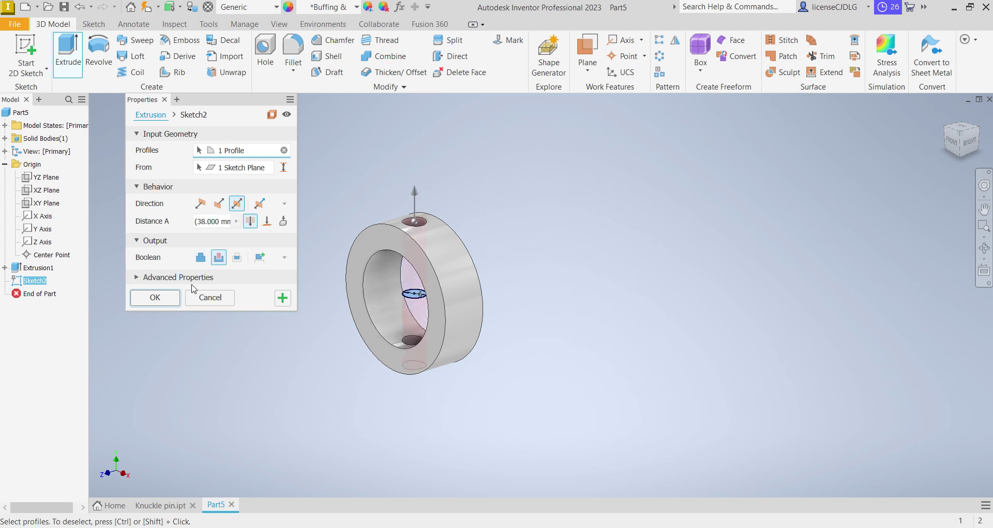
{"action": "left_click", "coordinate": [156, 297]}
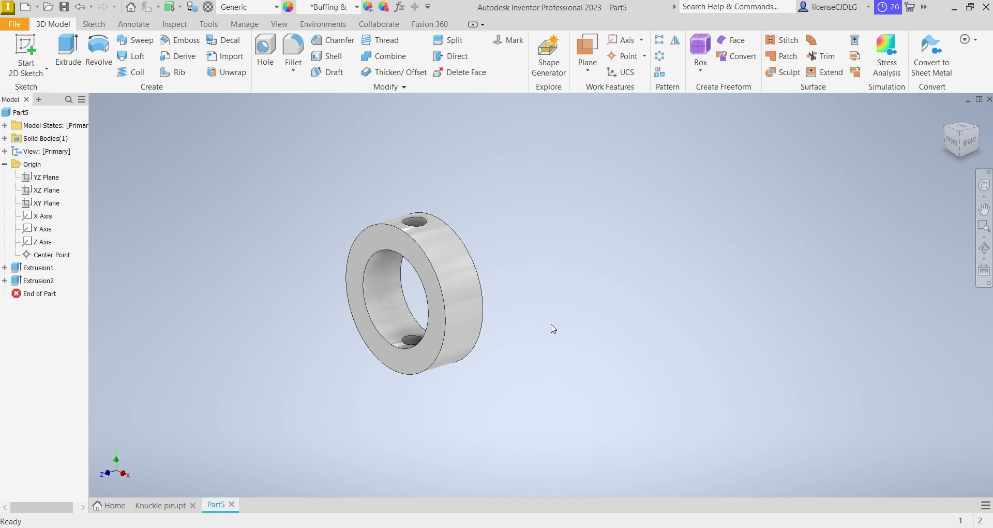
{"action": "key", "text": "ctrl+s"}
Step: Save the part as collar.ipt in the knuckle joint folder
{"action": "type", "text": "c"}
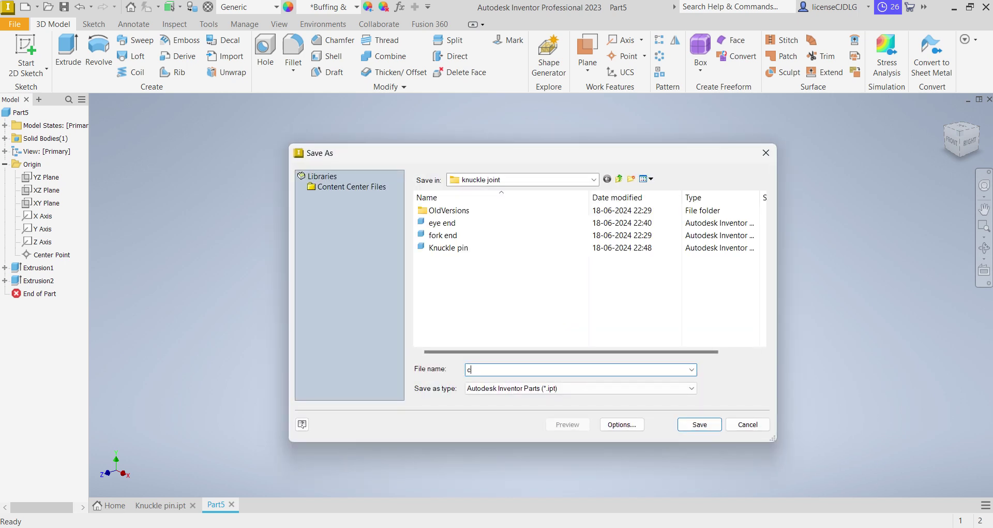
{"action": "type", "text": "ollar"}
{"action": "left_click", "coordinate": [717, 427]}
{"action": "scroll", "coordinate": [543, 284], "scroll_direction": "down", "scroll_amount": 3}
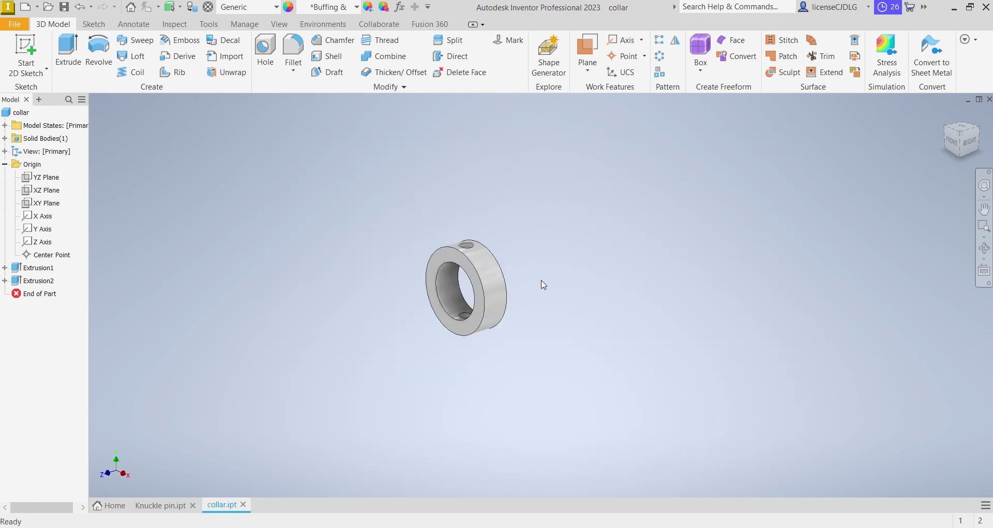
{"action": "scroll", "coordinate": [538, 295], "scroll_direction": "up", "scroll_amount": 4}
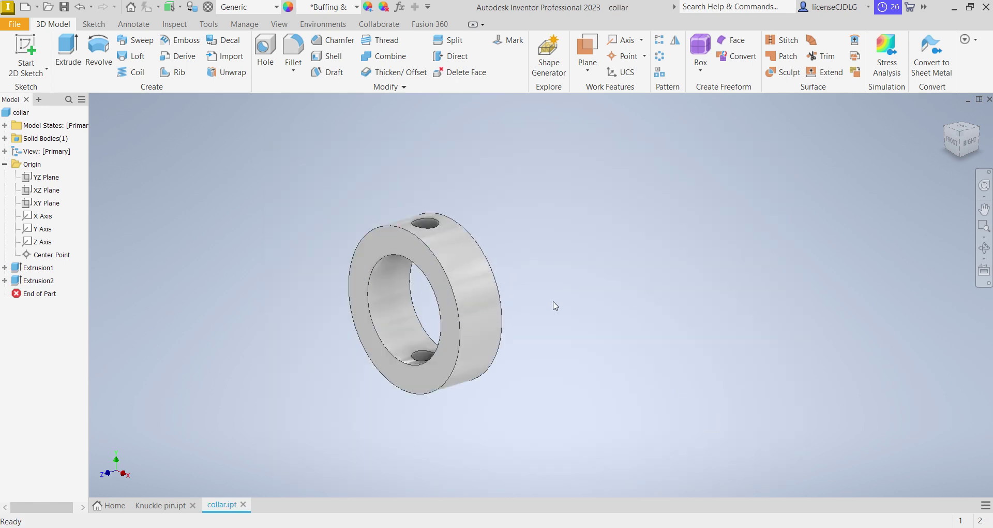
Step: Create a new part from the standard millimetre part template
{"action": "key", "text": "ctrl+n"}
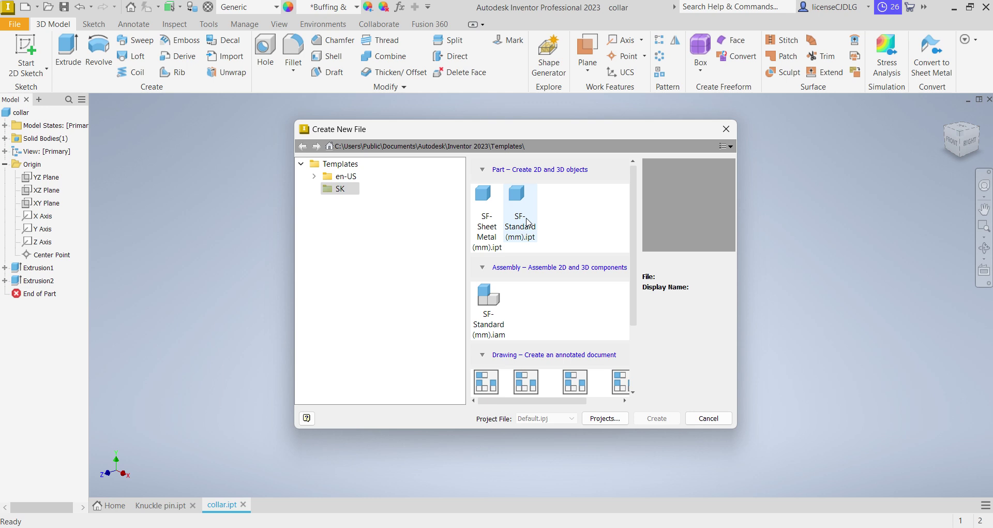
{"action": "left_click", "coordinate": [520, 217]}
{"action": "left_click", "coordinate": [658, 418]}
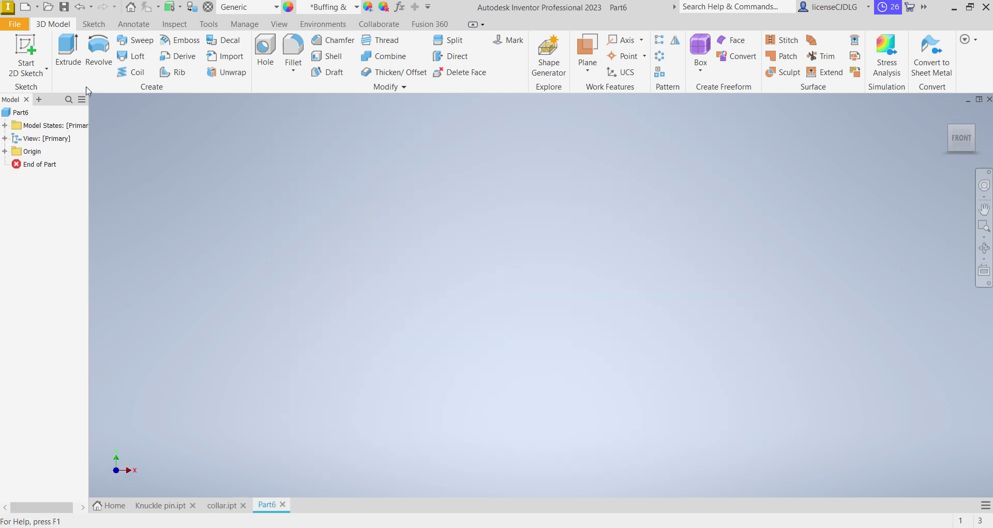
Step: Sketch a 6 mm diameter circle at the origin and finish the sketch
{"action": "left_click", "coordinate": [37, 57]}
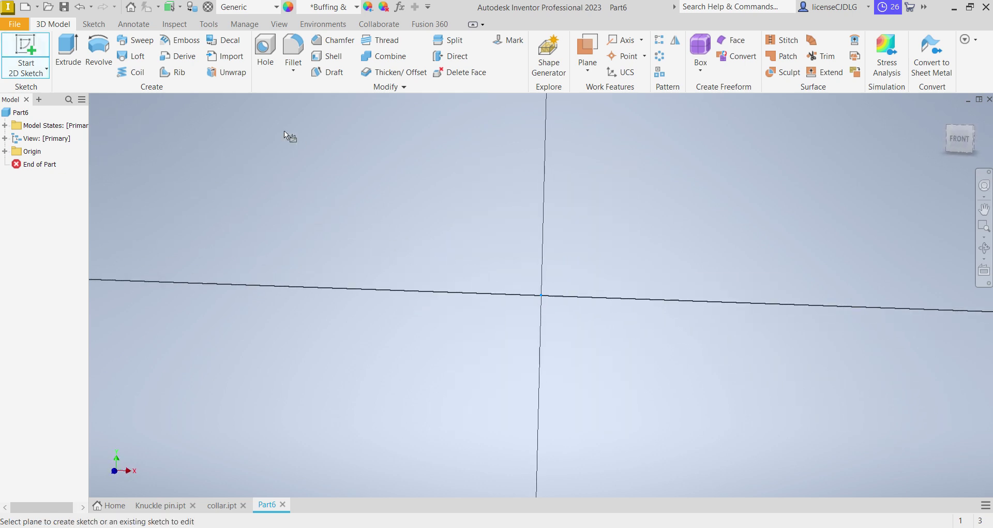
{"action": "left_click", "coordinate": [284, 131]}
{"action": "left_click", "coordinate": [98, 52]}
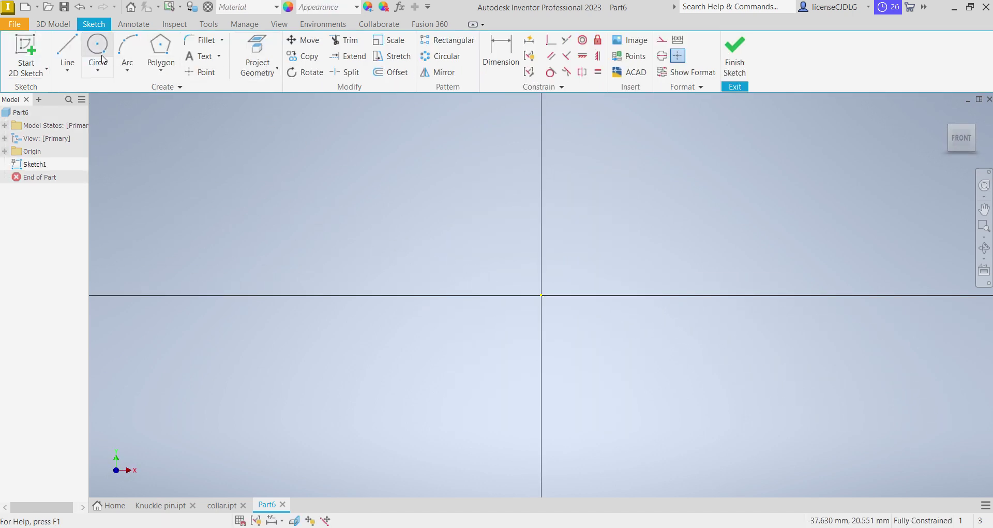
{"action": "left_click", "coordinate": [541, 294]}
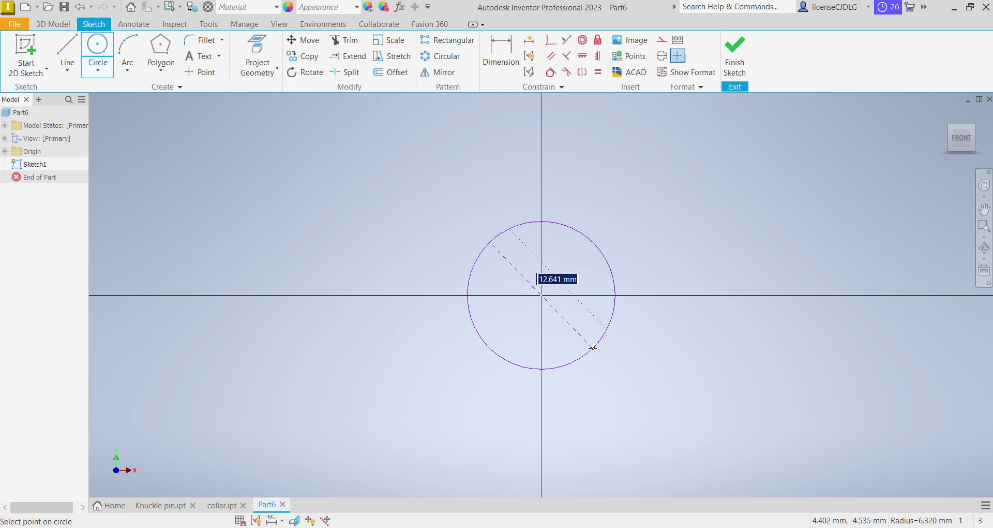
{"action": "type", "text": "6"}
{"action": "key", "text": "Return"}
{"action": "left_click", "coordinate": [734, 57]}
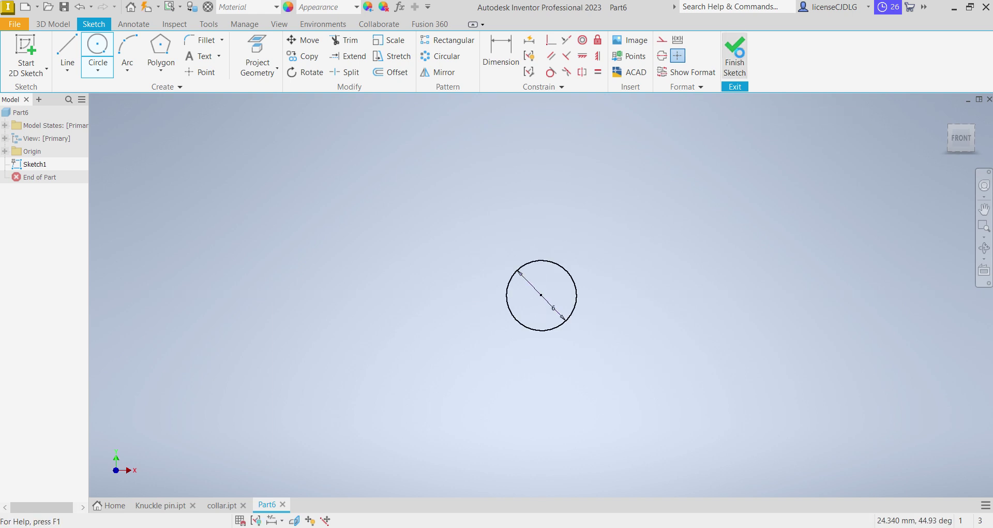
{"action": "key", "text": "alt+Tab"}
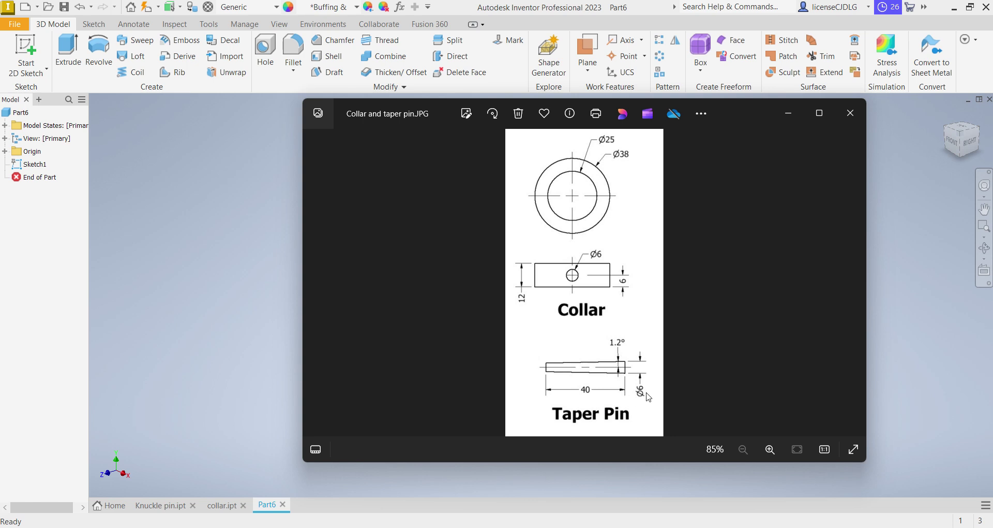
Step: Review the taper pin's 40 mm length, Ø6 and 1.2° taper, then close the drawing
{"action": "left_click", "coordinate": [672, 462]}
Step: Extrude the 6 mm circle and enter a 1.2° taper angle
{"action": "scroll", "coordinate": [571, 291], "scroll_direction": "down", "scroll_amount": 2}
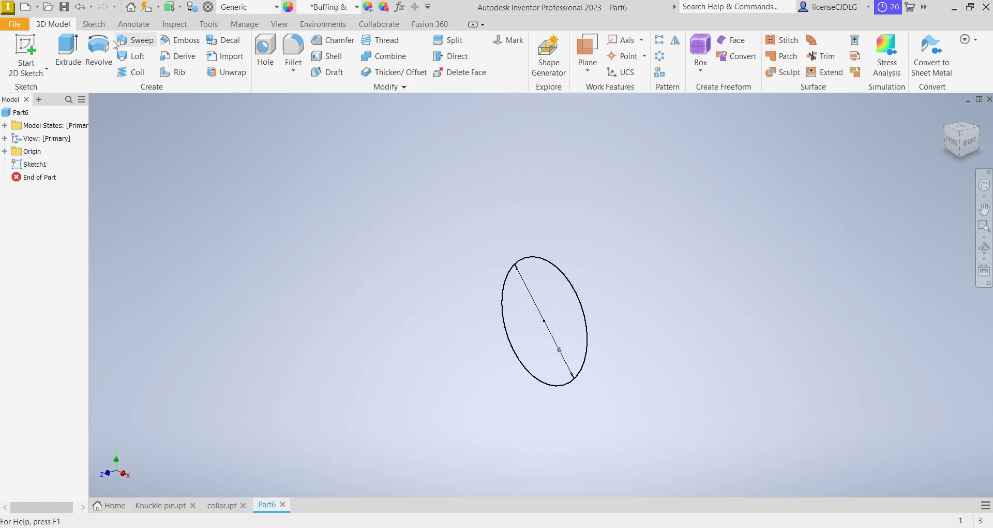
{"action": "left_click", "coordinate": [68, 52]}
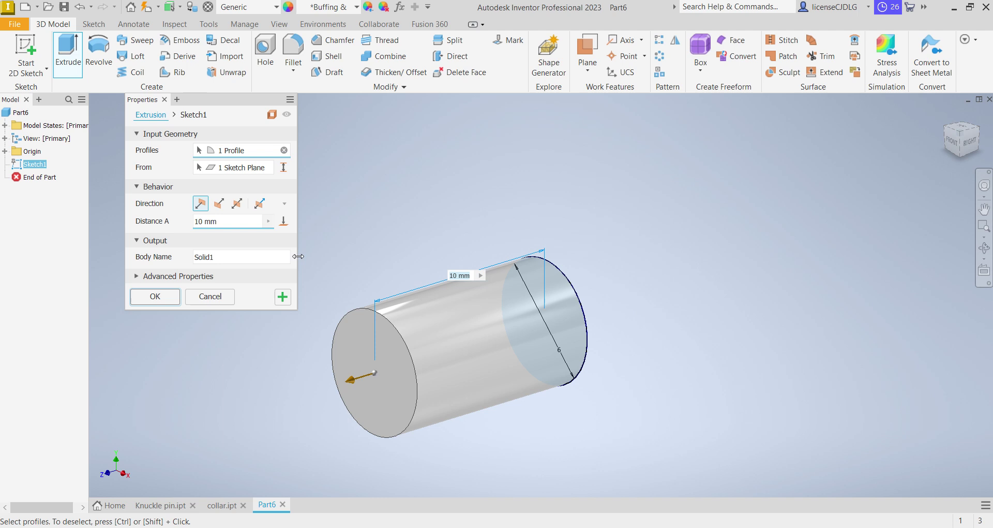
{"action": "left_click", "coordinate": [140, 277]}
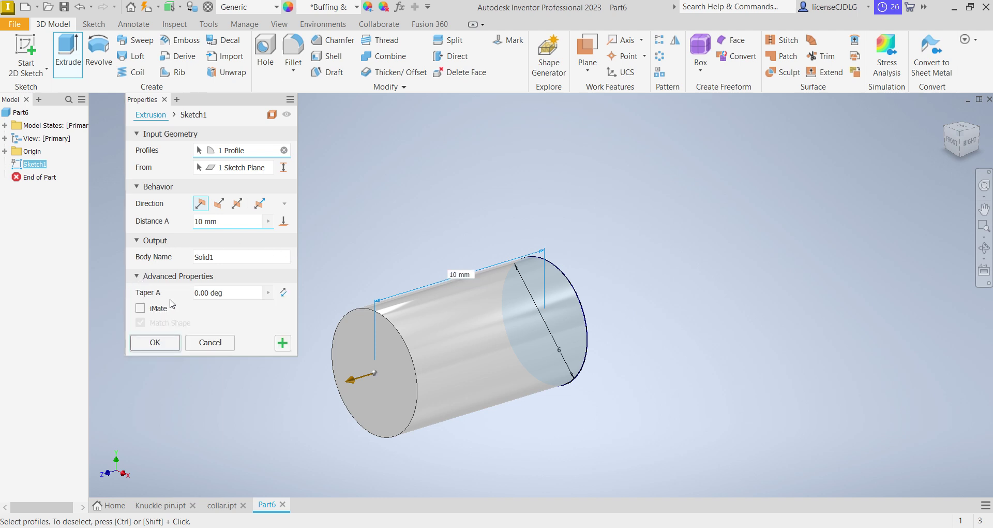
{"action": "left_click", "coordinate": [214, 295]}
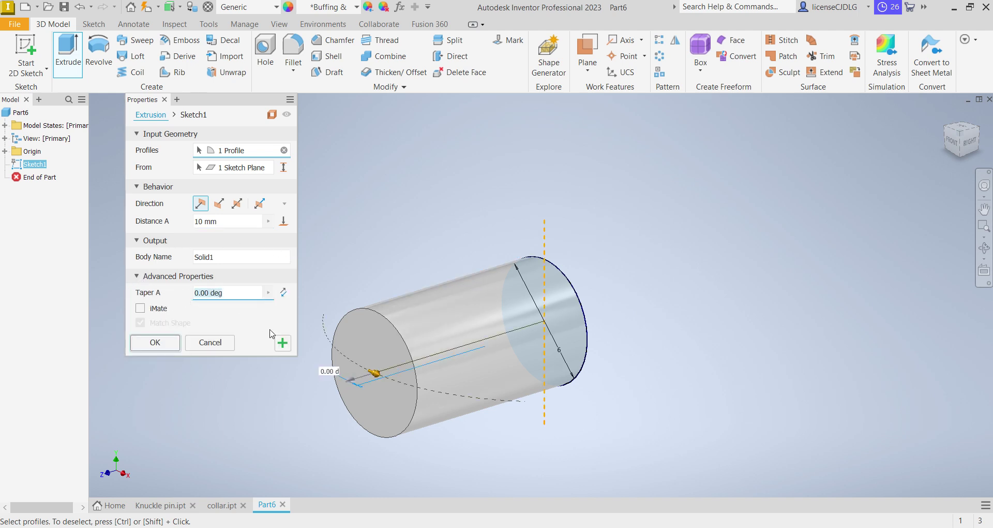
{"action": "type", "text": "1.5"}
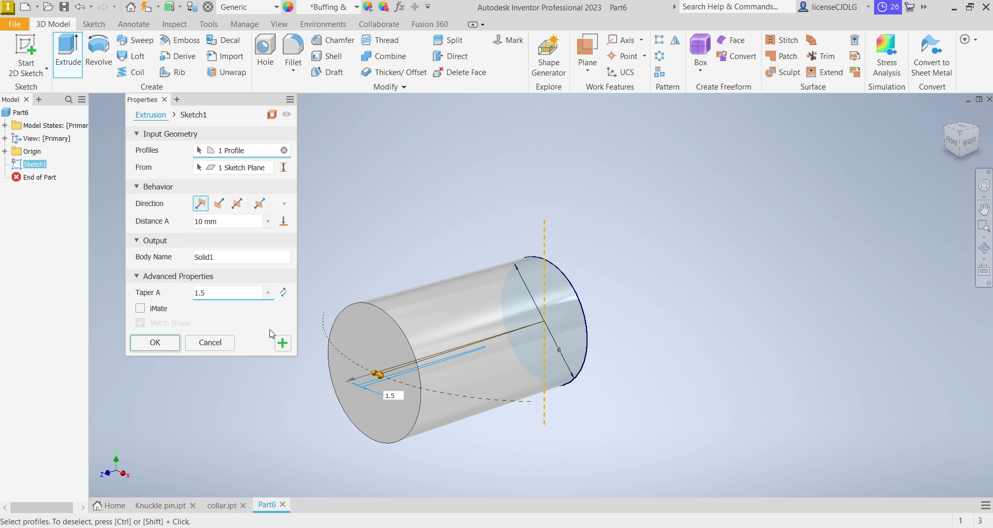
{"action": "type", "text": "2"}
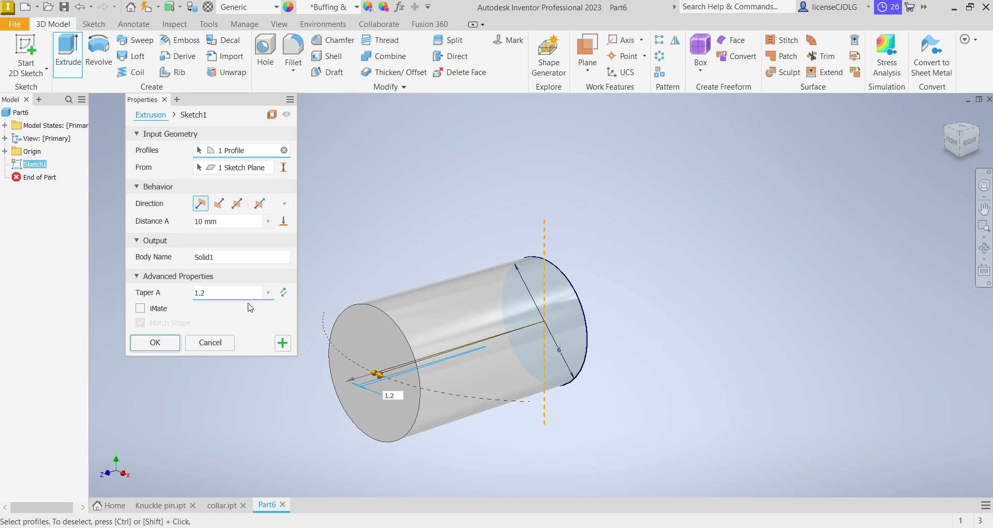
Step: Set the extrusion length to 40 mm, reverse the taper, and confirm
{"action": "left_click", "coordinate": [247, 223]}
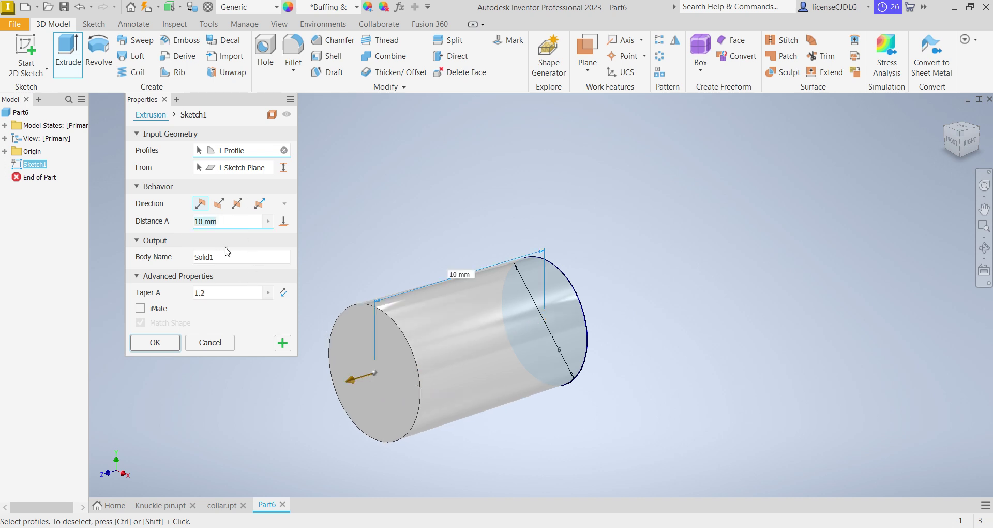
{"action": "type", "text": "40"}
{"action": "scroll", "coordinate": [784, 266], "scroll_direction": "down", "scroll_amount": 3}
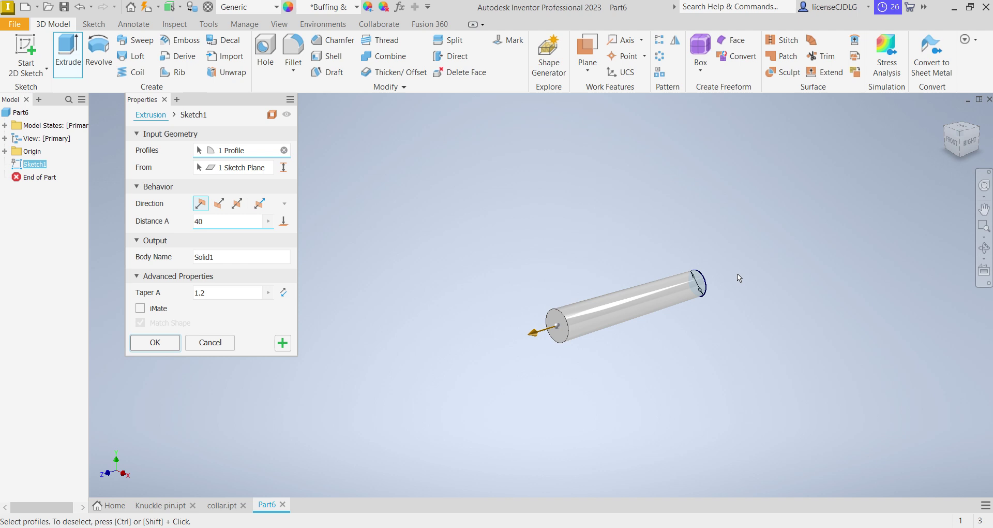
{"action": "scroll", "coordinate": [750, 354], "scroll_direction": "up", "scroll_amount": 2}
{"action": "middle_click_drag", "start_coordinate": [750, 354], "coordinate": [560, 355]}
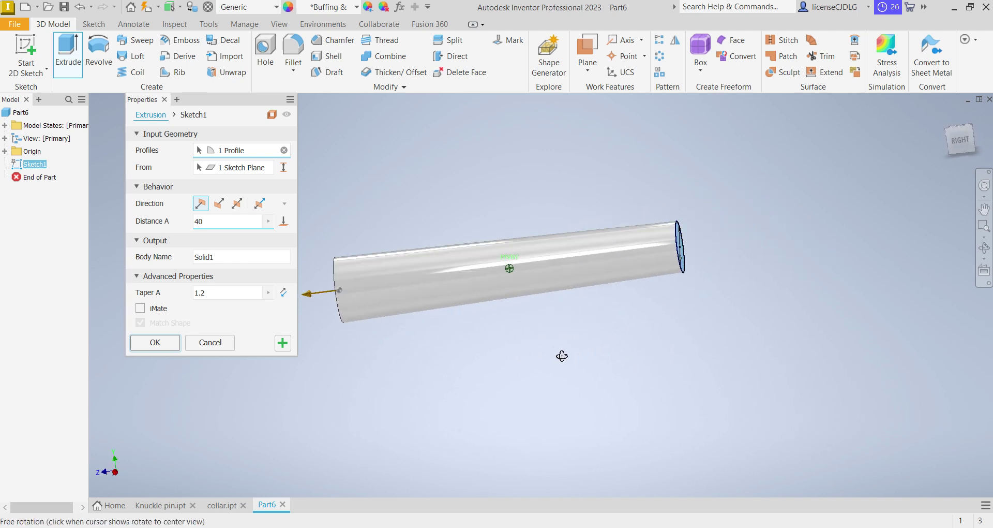
{"action": "left_click", "coordinate": [284, 293]}
{"action": "middle_click_drag", "start_coordinate": [538, 362], "coordinate": [355, 297], "text": "shift"}
{"action": "left_click", "coordinate": [155, 343]}
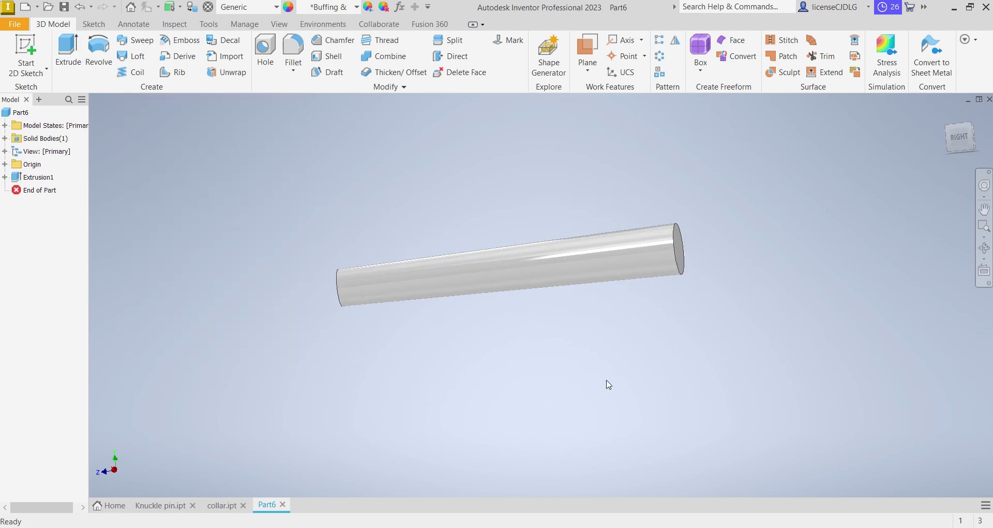
Step: Save the new part as 'Taper pin.ipt' in the knuckle joint folder
{"action": "middle_click_drag", "start_coordinate": [606, 383], "coordinate": [631, 341], "text": "shift"}
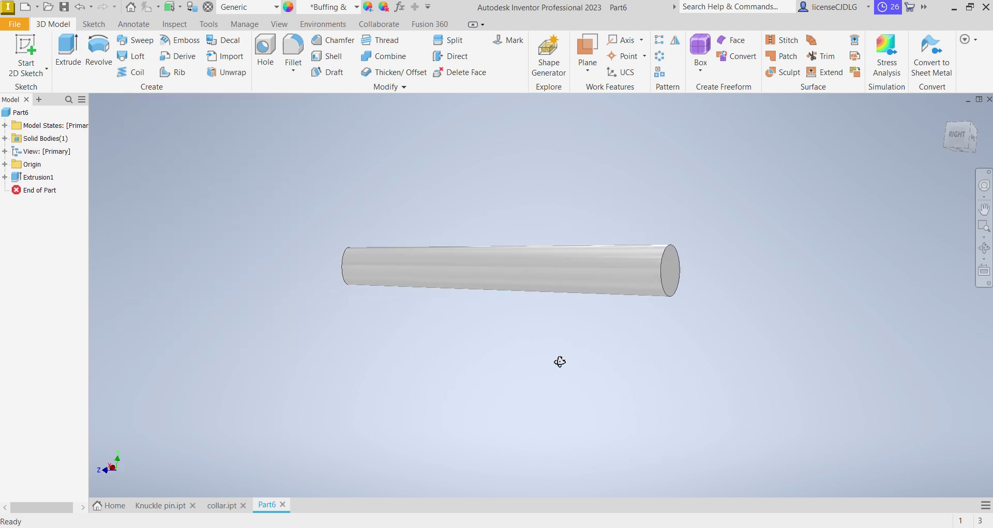
{"action": "middle_click_drag", "start_coordinate": [559, 361], "coordinate": [572, 362], "text": "shift"}
{"action": "key", "text": "ctrl+s"}
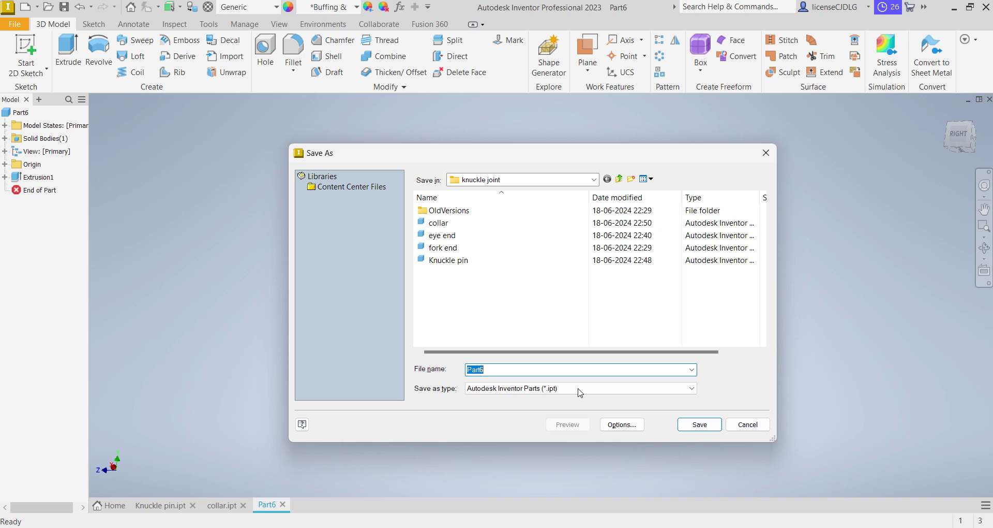
{"action": "type", "text": "Tap"}
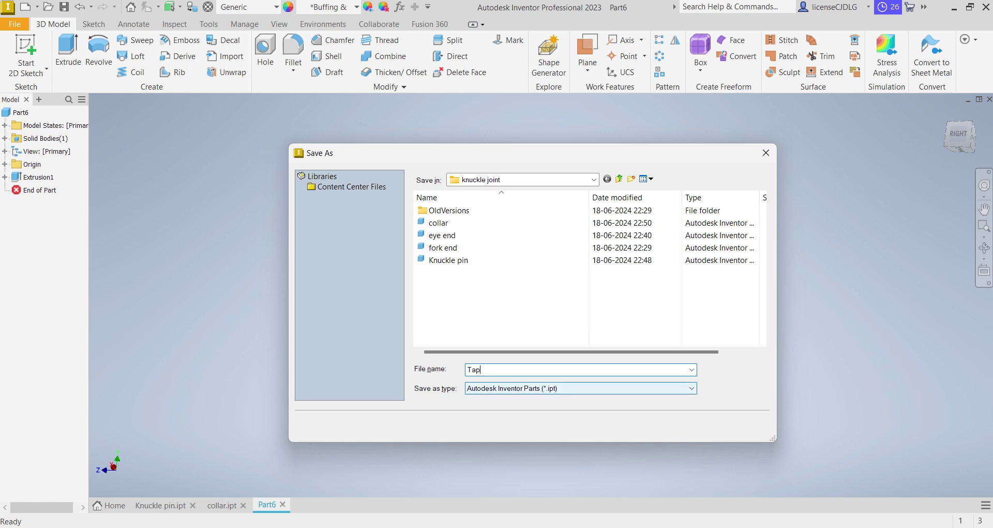
{"action": "type", "text": "er pi"}
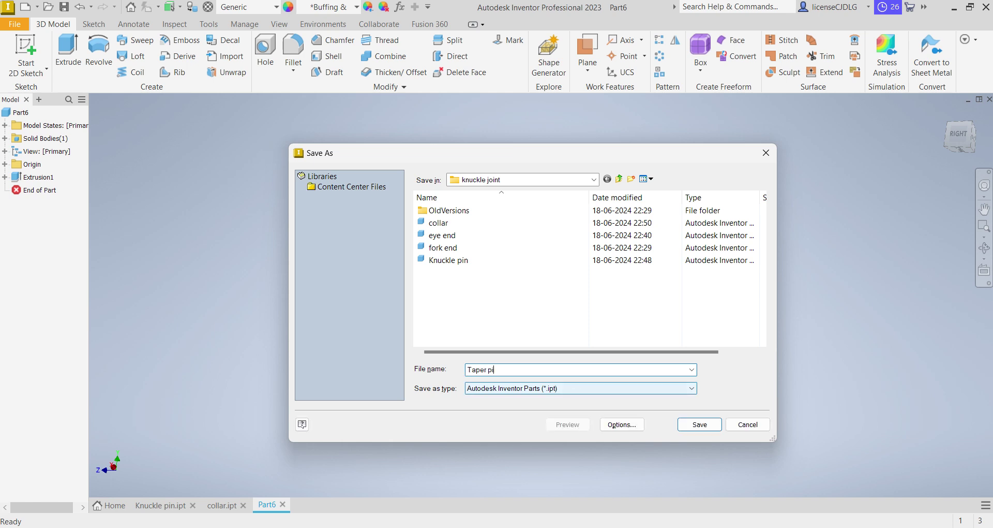
{"action": "type", "text": "n"}
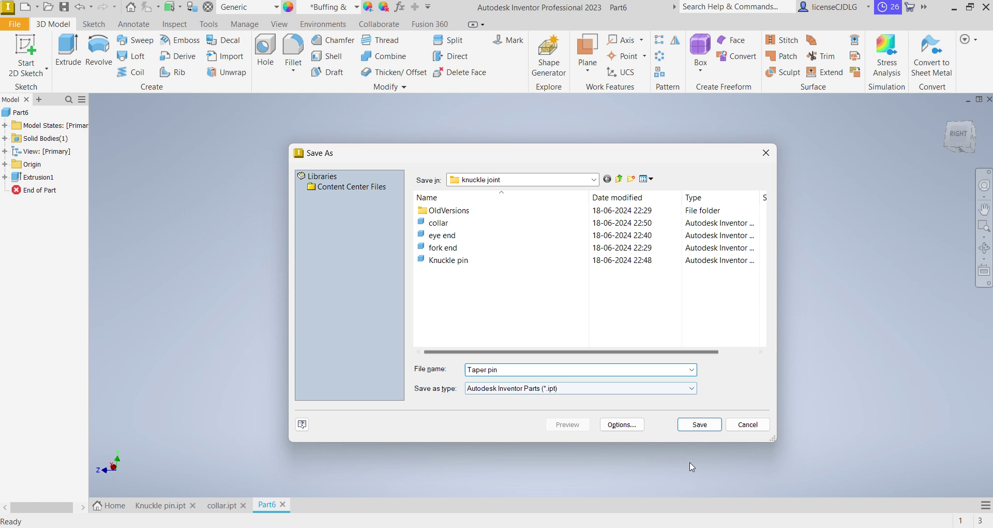
{"action": "left_click", "coordinate": [699, 424]}
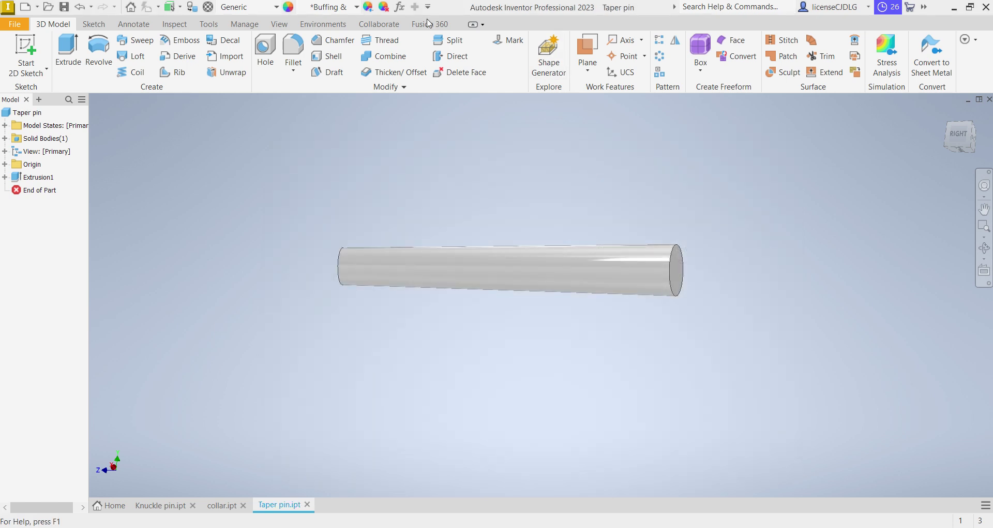
{"action": "middle_click_drag", "start_coordinate": [650, 341], "coordinate": [601, 346]}
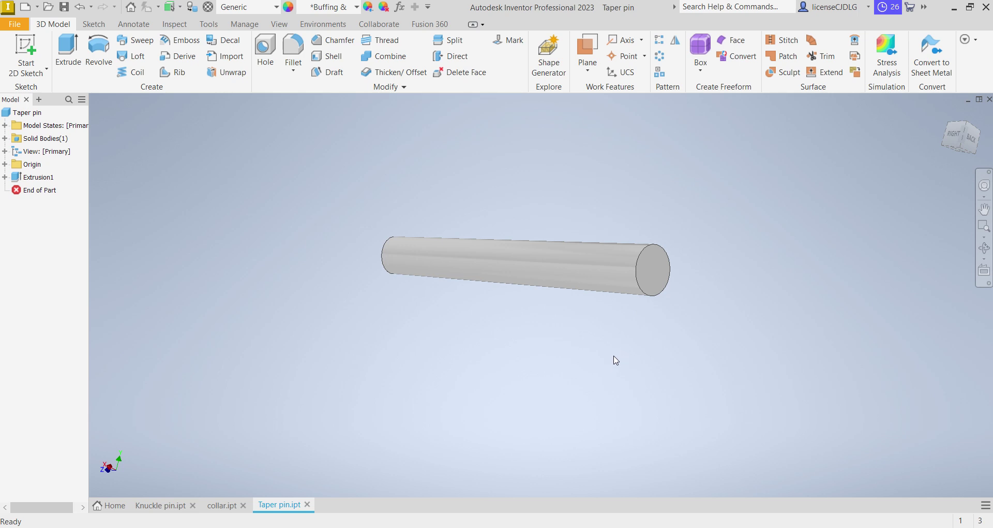
{"action": "mouse_move", "coordinate": [604, 359]}
{"action": "middle_mouse_down", "text": "shift"}
{"action": "mouse_move", "coordinate": [618, 343]}
{"action": "mouse_move", "coordinate": [601, 346]}
{"action": "middle_mouse_up", "text": "shift"}
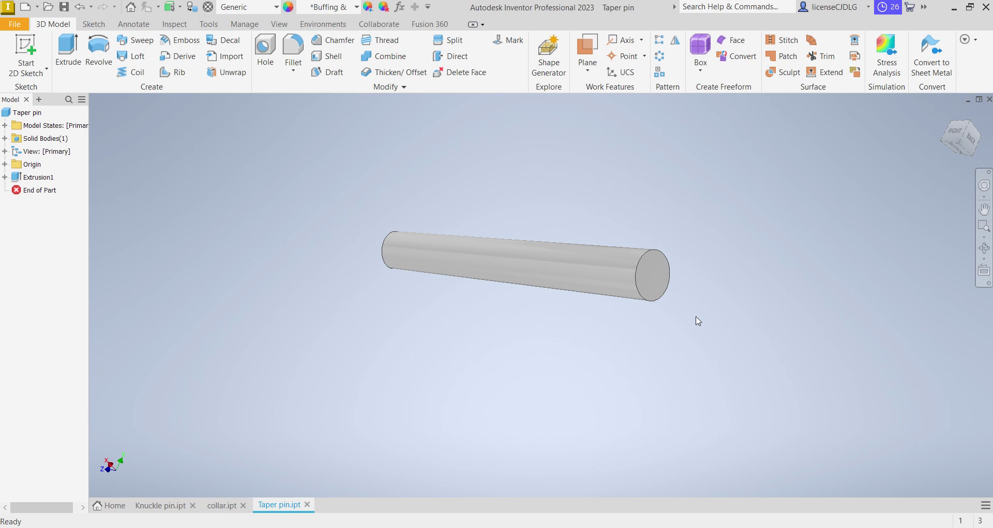
{"action": "middle_click_drag", "start_coordinate": [705, 334], "coordinate": [676, 350]}
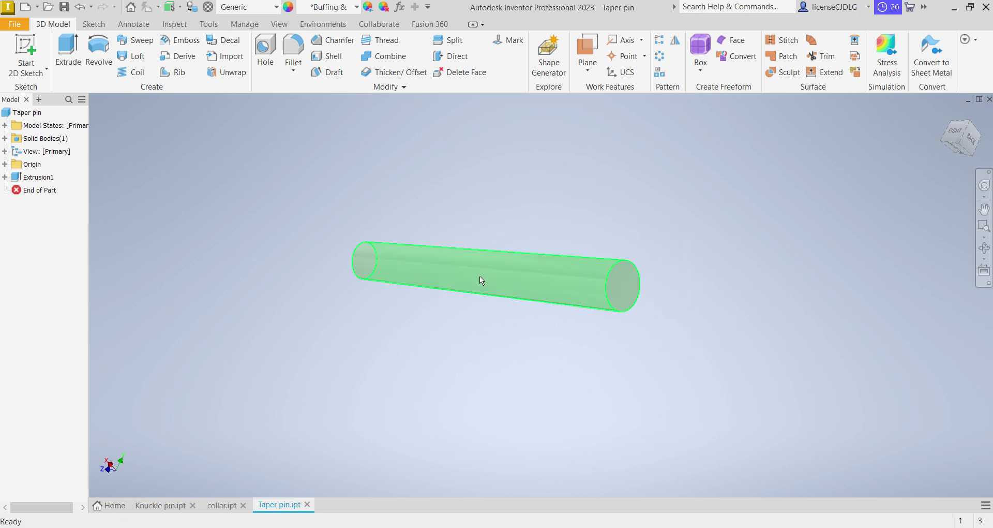
Step: Assign Stainless Steel as the taper pin's material
{"action": "left_click", "coordinate": [246, 8]}
{"action": "scroll", "coordinate": [269, 181], "scroll_direction": "down", "scroll_amount": 11}
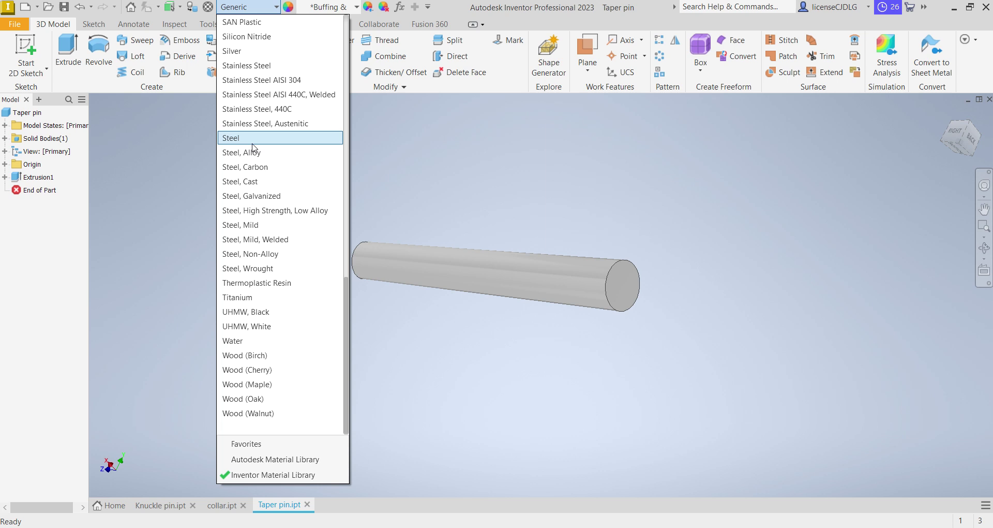
{"action": "left_click", "coordinate": [254, 65]}
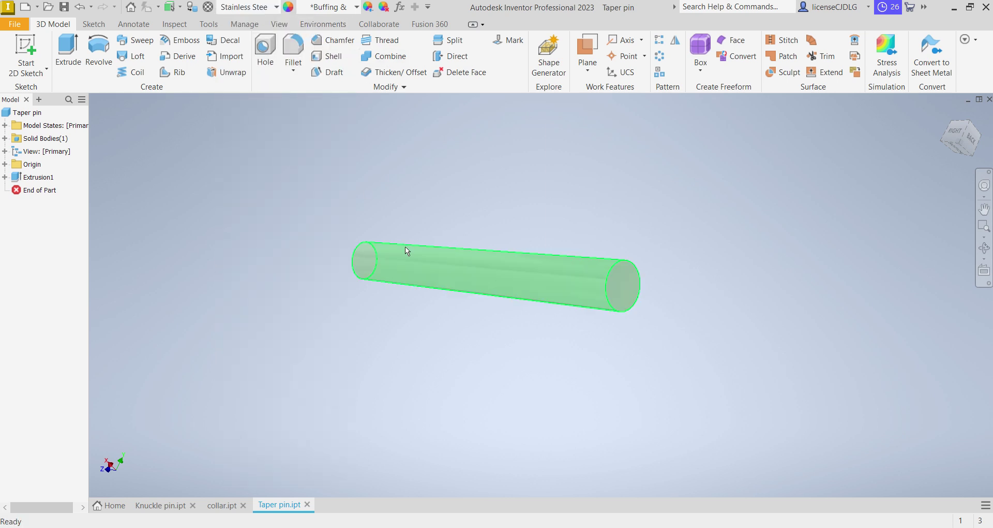
Step: Switch to collar.ipt and assign it Stainless Steel
{"action": "left_click", "coordinate": [222, 505]}
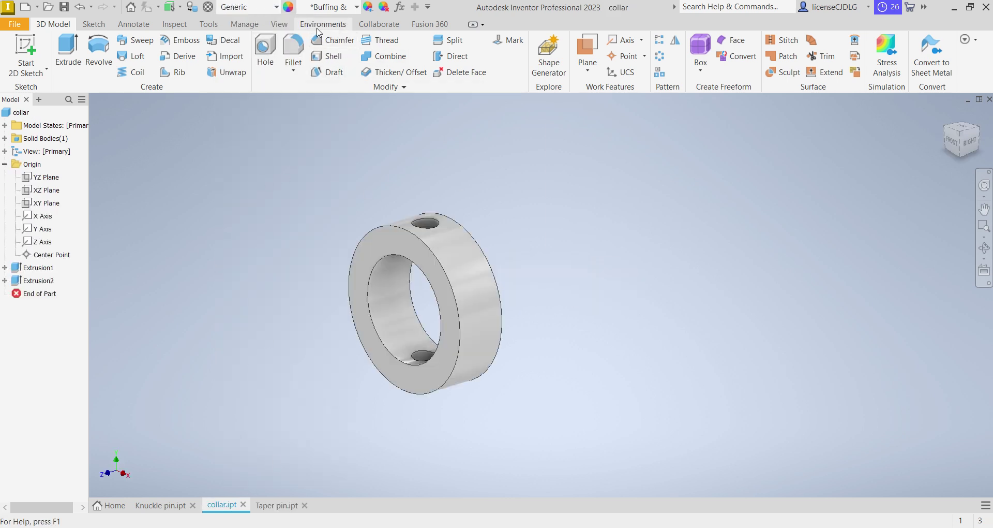
{"action": "left_click", "coordinate": [276, 7]}
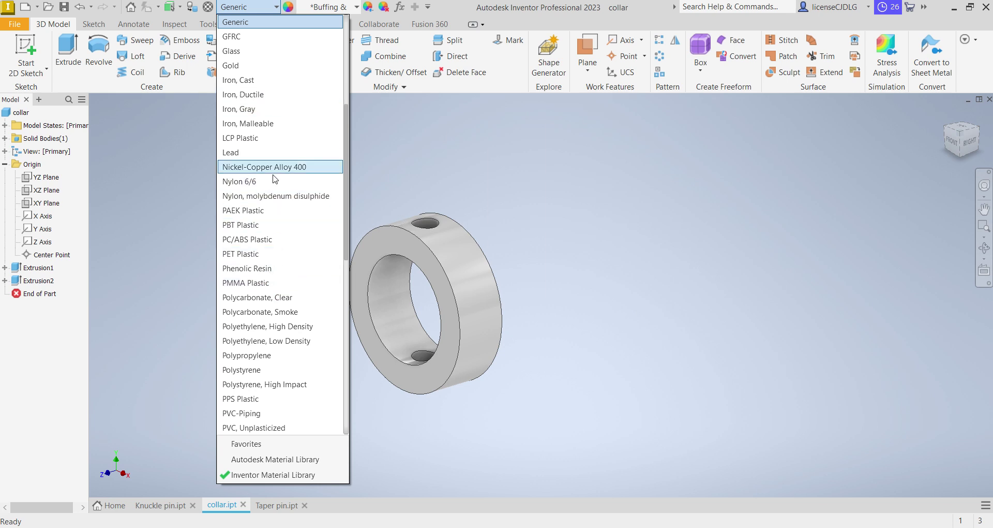
{"action": "scroll", "coordinate": [293, 279], "scroll_direction": "down", "scroll_amount": 2}
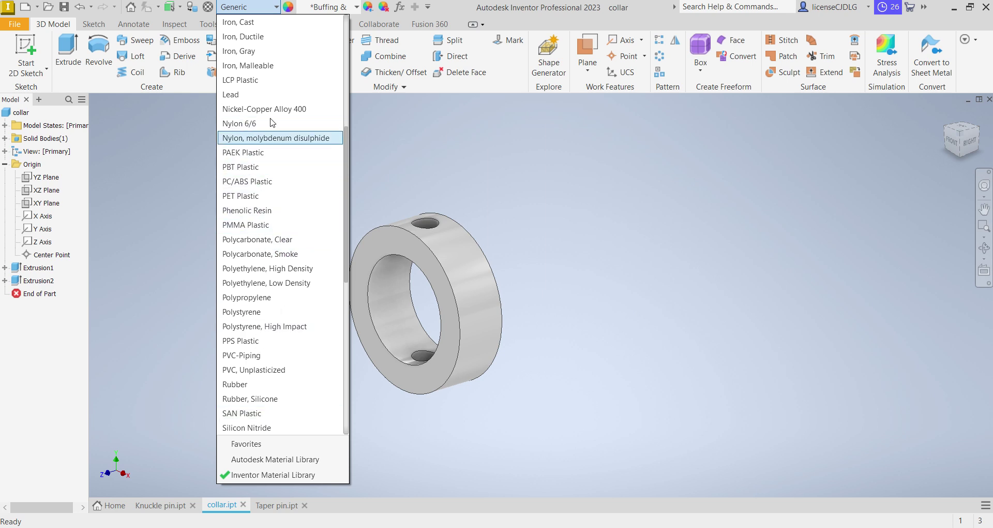
{"action": "scroll", "coordinate": [283, 298], "scroll_direction": "down", "scroll_amount": 4}
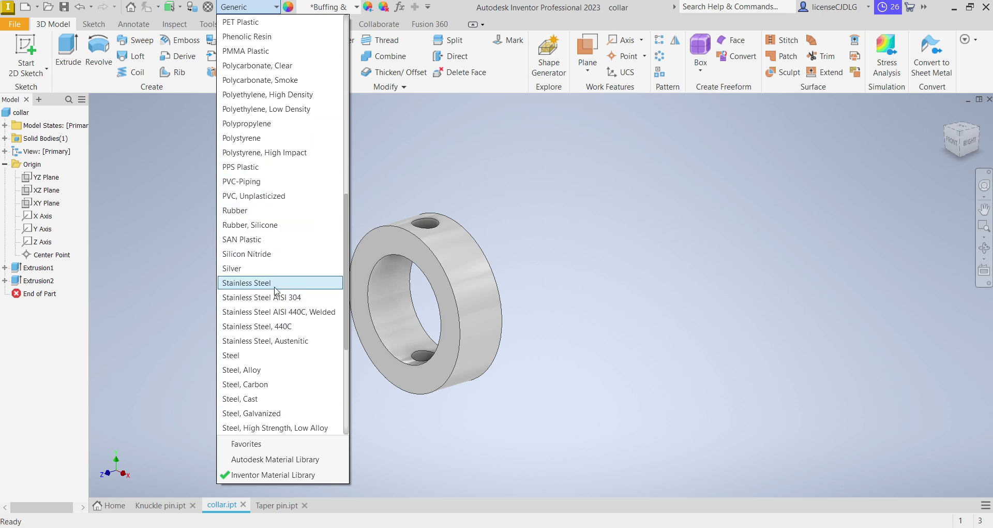
{"action": "left_click", "coordinate": [274, 290]}
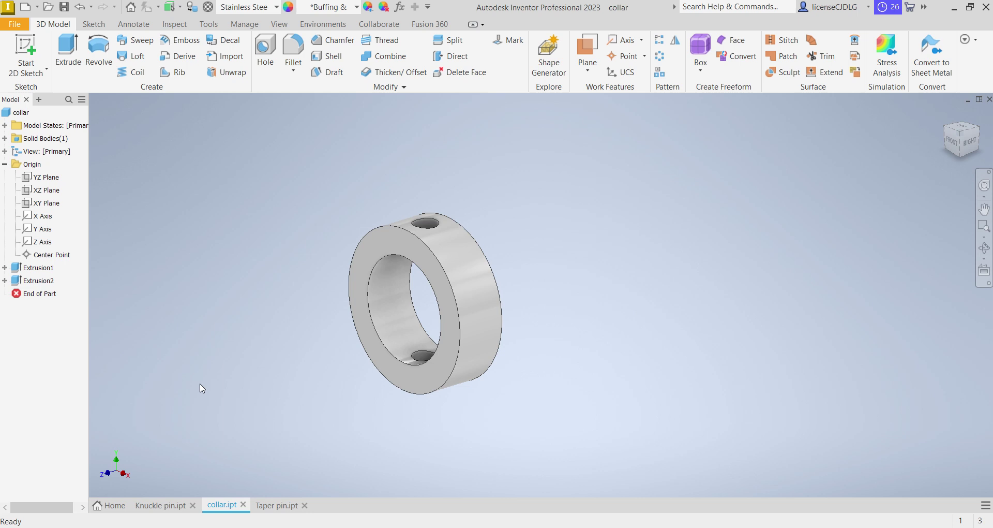
Step: Set the Knuckle pin part's material to Bronze, Soft Tin, replacing an initial Bronze, Cast pick
{"action": "left_click", "coordinate": [165, 505]}
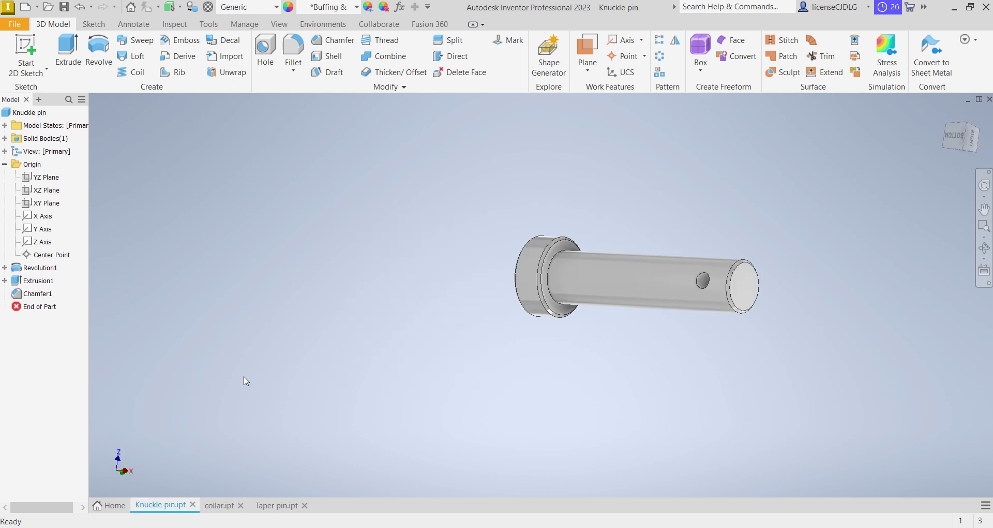
{"action": "left_click", "coordinate": [276, 12]}
{"action": "scroll", "coordinate": [266, 198], "scroll_direction": "up", "scroll_amount": 3}
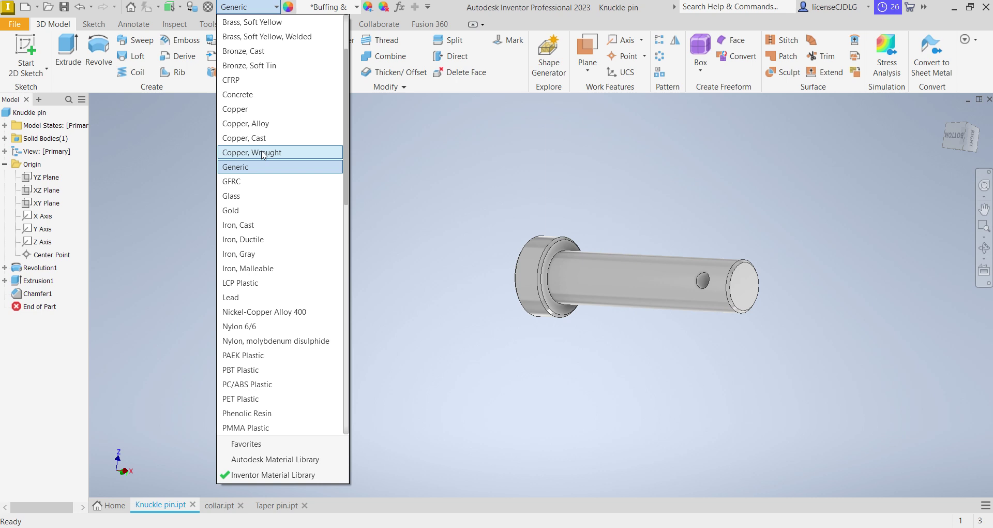
{"action": "left_click", "coordinate": [273, 60]}
{"action": "left_click", "coordinate": [274, 7]}
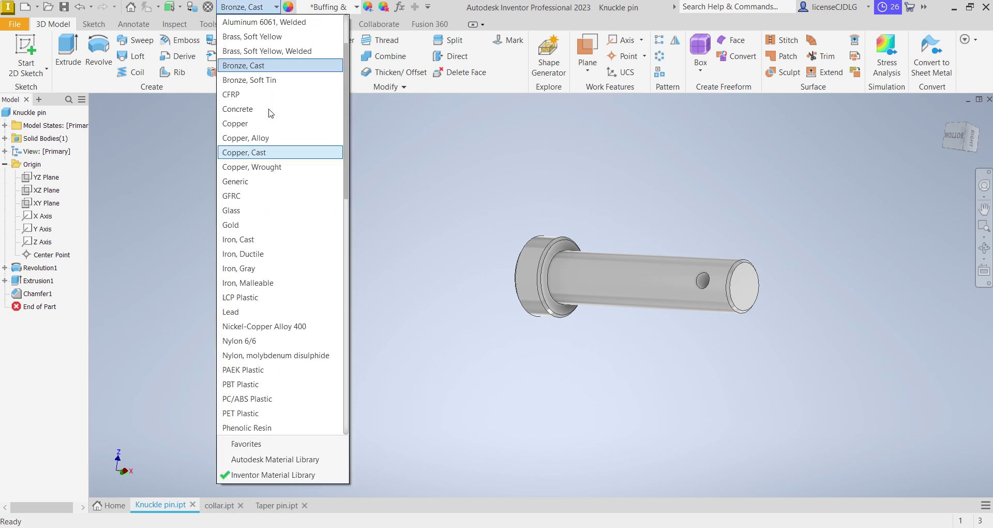
{"action": "scroll", "coordinate": [268, 112], "scroll_direction": "up", "scroll_amount": 1}
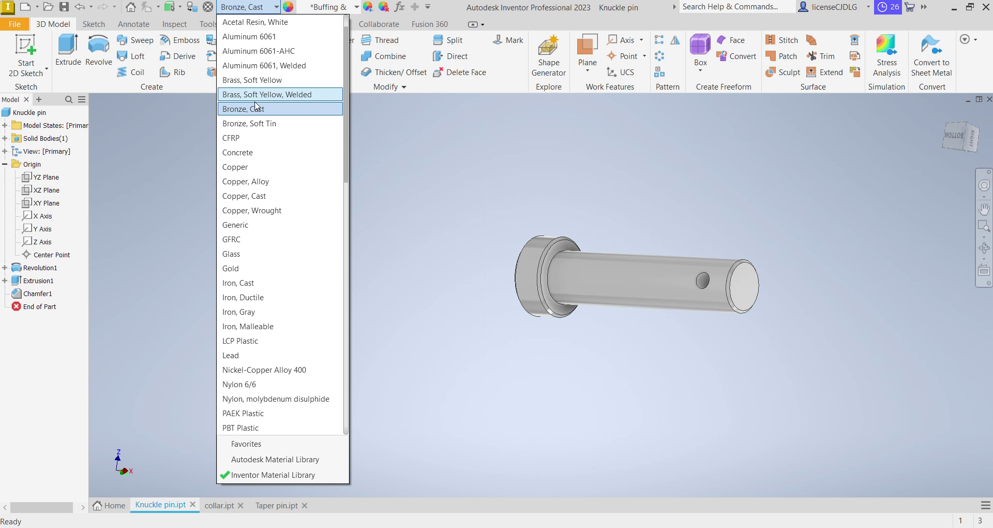
{"action": "left_click", "coordinate": [270, 124]}
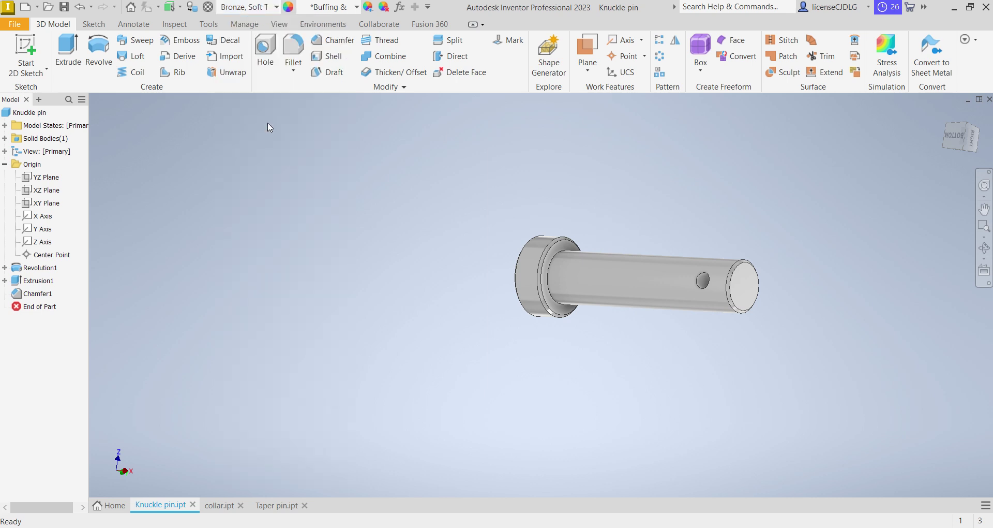
Step: Assign Bronze, Soft Tin material to the knuckle pin and apply the Copper - Satin appearance
{"action": "left_click", "coordinate": [327, 7]}
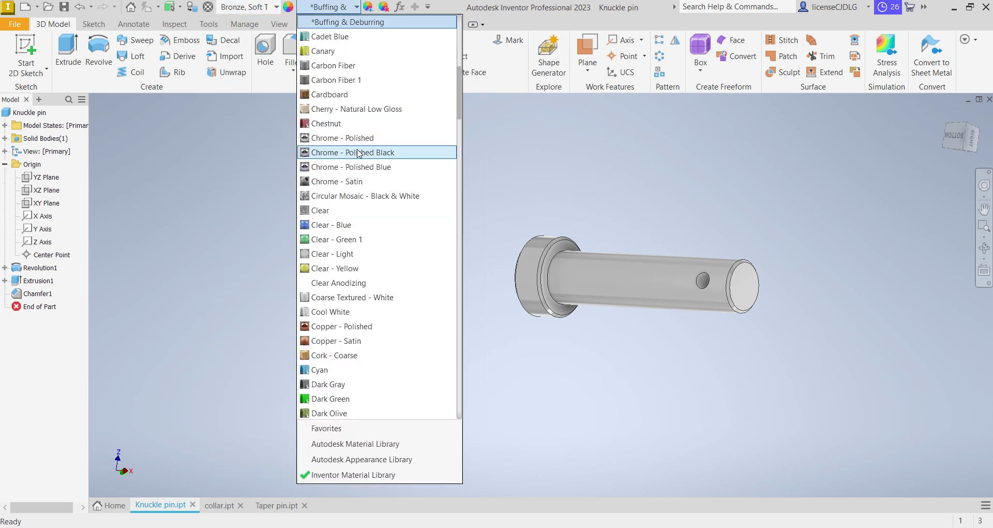
{"action": "left_click", "coordinate": [363, 326]}
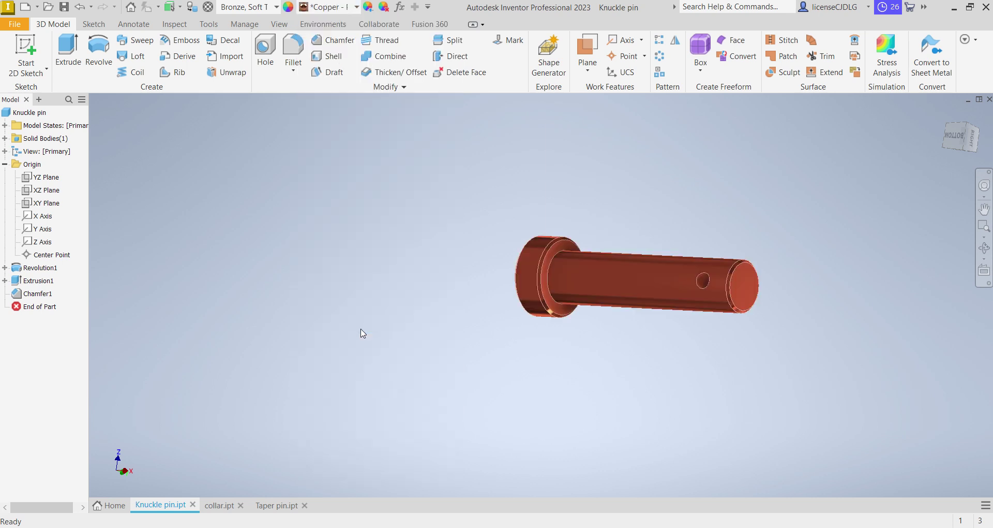
{"action": "left_click", "coordinate": [348, 7]}
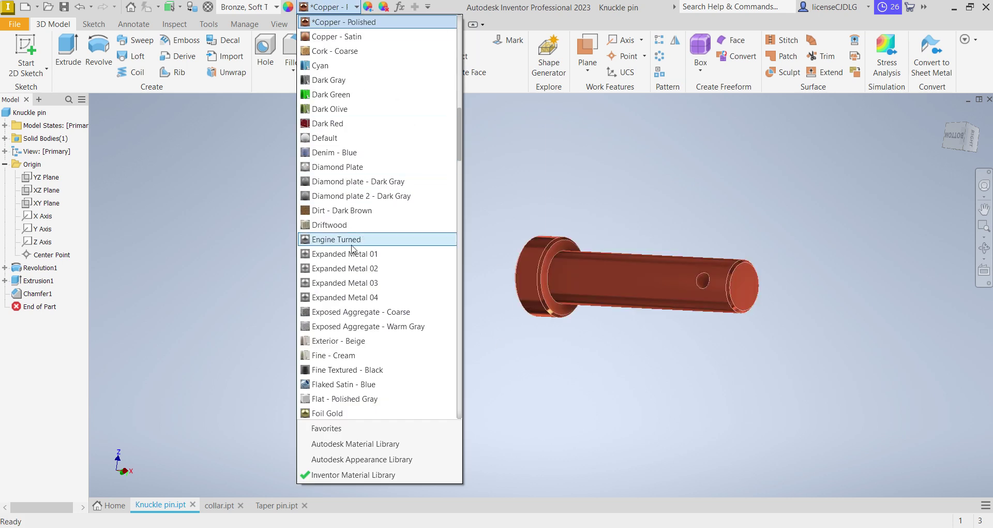
{"action": "scroll", "coordinate": [358, 170], "scroll_direction": "up", "scroll_amount": 1}
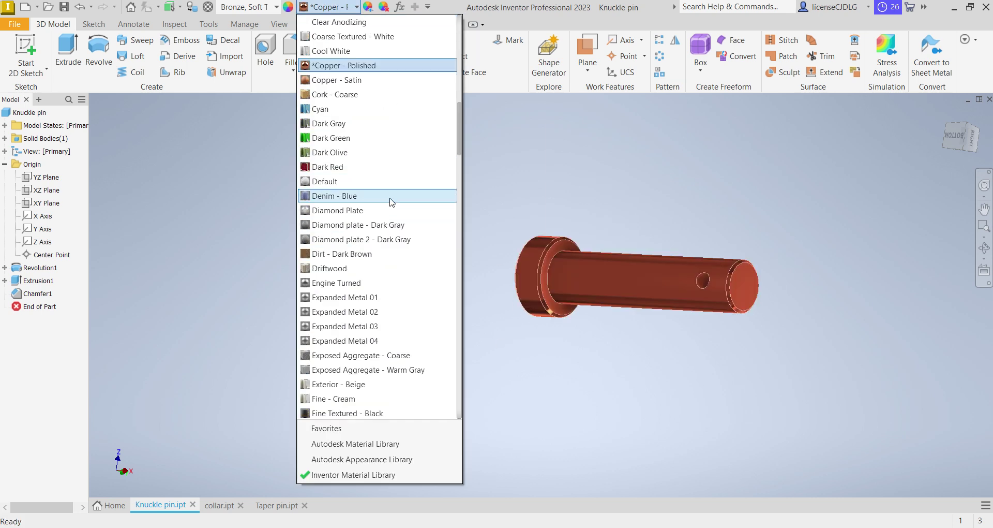
{"action": "left_click", "coordinate": [359, 82]}
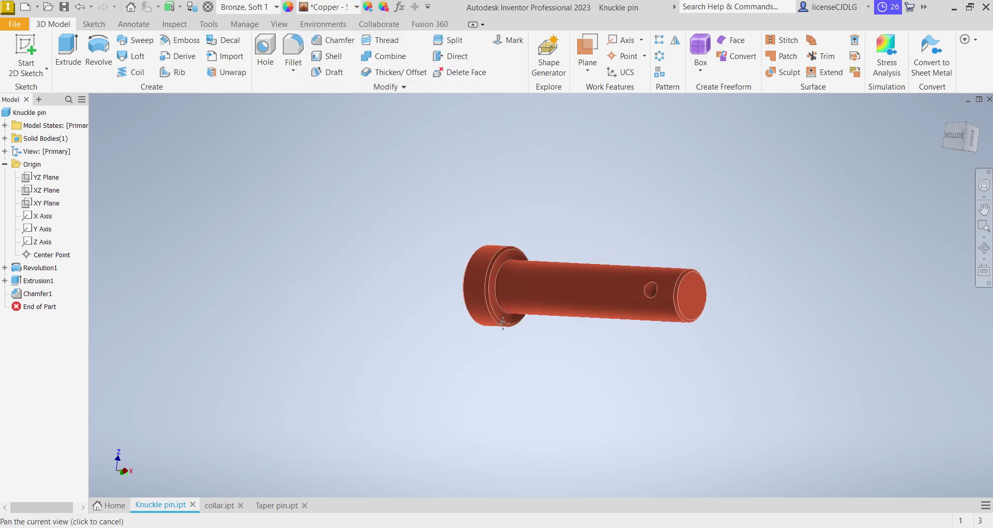
Step: Try the Dirt - Dark Brown appearance, then revert the knuckle pin to Copper - Satin
{"action": "middle_click_drag", "start_coordinate": [616, 317], "coordinate": [501, 339]}
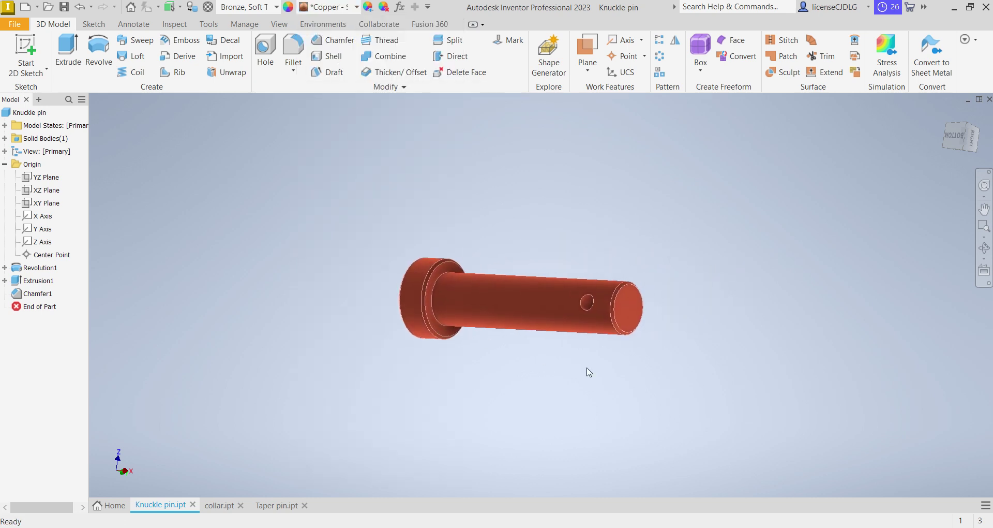
{"action": "left_click", "coordinate": [344, 8]}
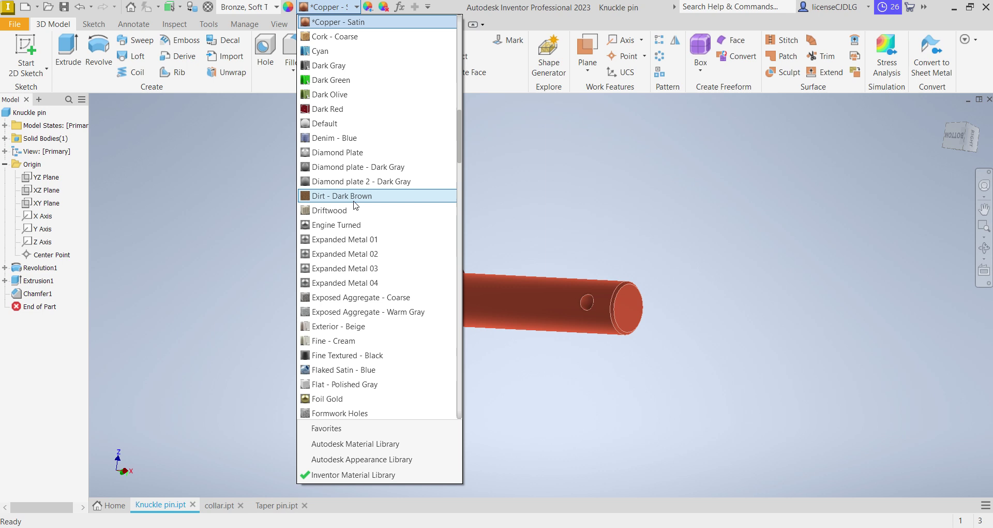
{"action": "left_click", "coordinate": [355, 195]}
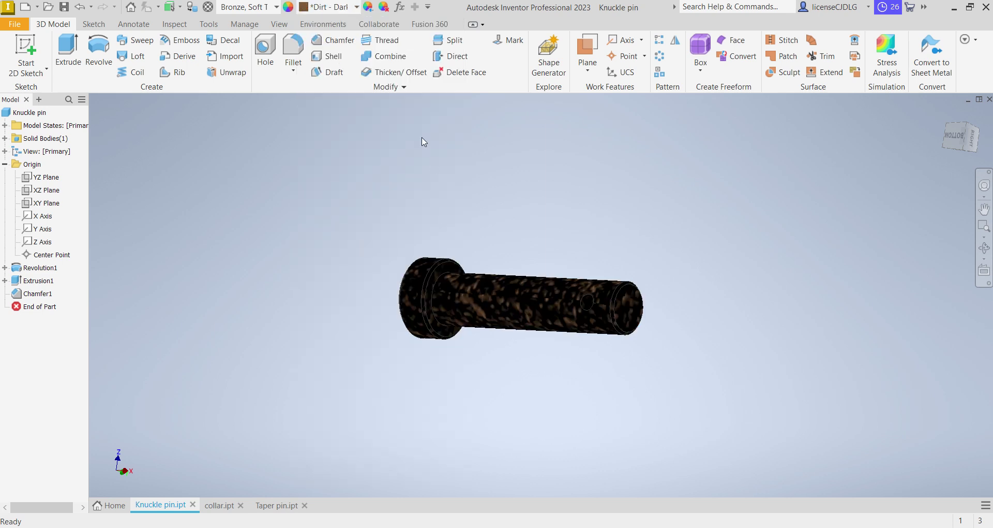
{"action": "left_click", "coordinate": [338, 8]}
{"action": "scroll", "coordinate": [346, 115], "scroll_direction": "up", "scroll_amount": 3}
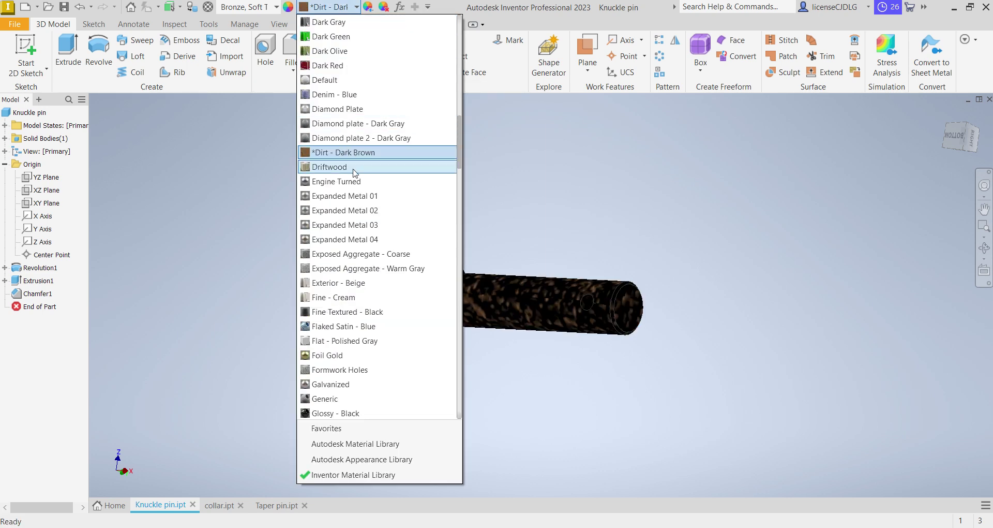
{"action": "scroll", "coordinate": [362, 216], "scroll_direction": "up", "scroll_amount": 4}
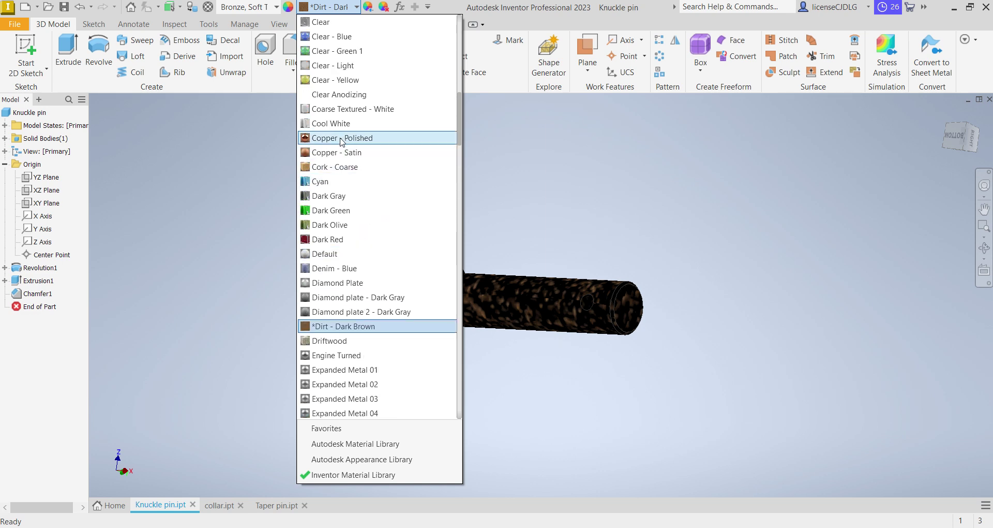
{"action": "left_click", "coordinate": [339, 152]}
{"action": "mouse_move", "coordinate": [561, 268]}
{"action": "middle_mouse_down", "text": "shift"}
{"action": "mouse_move", "coordinate": [561, 326]}
{"action": "mouse_move", "coordinate": [588, 289]}
{"action": "mouse_move", "coordinate": [549, 270]}
{"action": "mouse_move", "coordinate": [572, 270]}
{"action": "mouse_move", "coordinate": [563, 252]}
{"action": "middle_mouse_up", "text": "shift"}
{"action": "scroll", "coordinate": [569, 255], "scroll_direction": "down", "scroll_amount": 3}
{"action": "scroll", "coordinate": [569, 255], "scroll_direction": "up", "scroll_amount": 3}
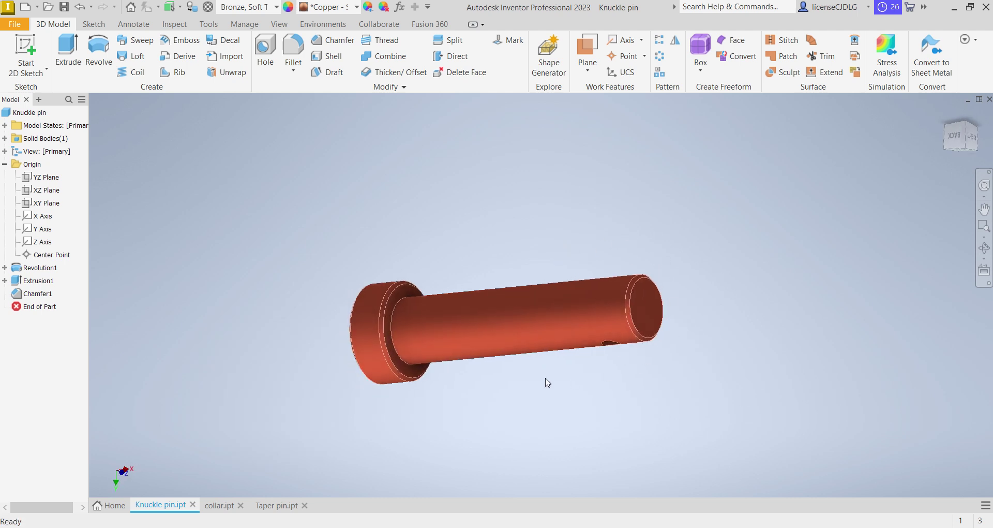
Step: Pan and orbit the knuckle pin to show its cross hole, then return to the home view
{"action": "middle_click_drag", "start_coordinate": [546, 381], "coordinate": [557, 376]}
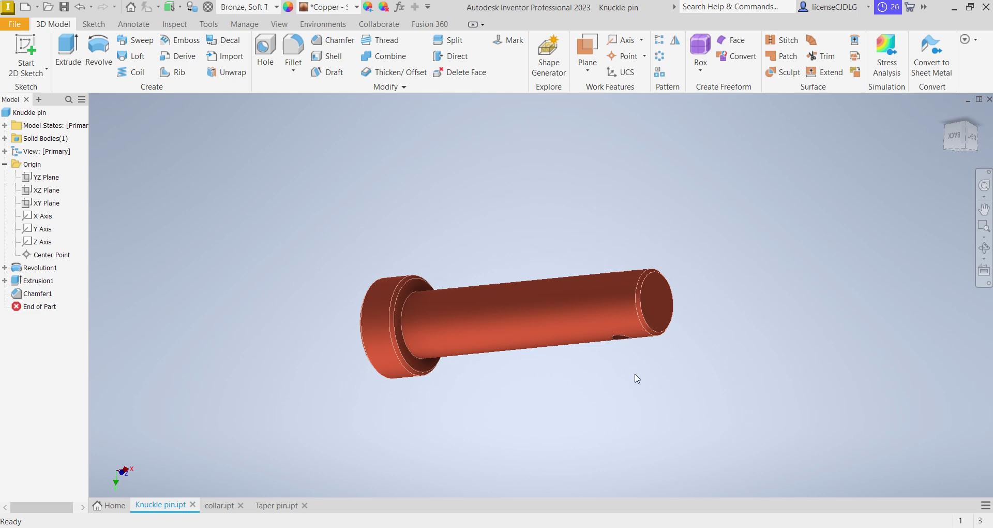
{"action": "mouse_move", "coordinate": [636, 377]}
{"action": "middle_mouse_down", "text": "shift"}
{"action": "mouse_move", "coordinate": [684, 359]}
{"action": "mouse_move", "coordinate": [667, 317]}
{"action": "mouse_move", "coordinate": [633, 292]}
{"action": "middle_mouse_up", "text": "shift"}
{"action": "key", "text": "F6"}
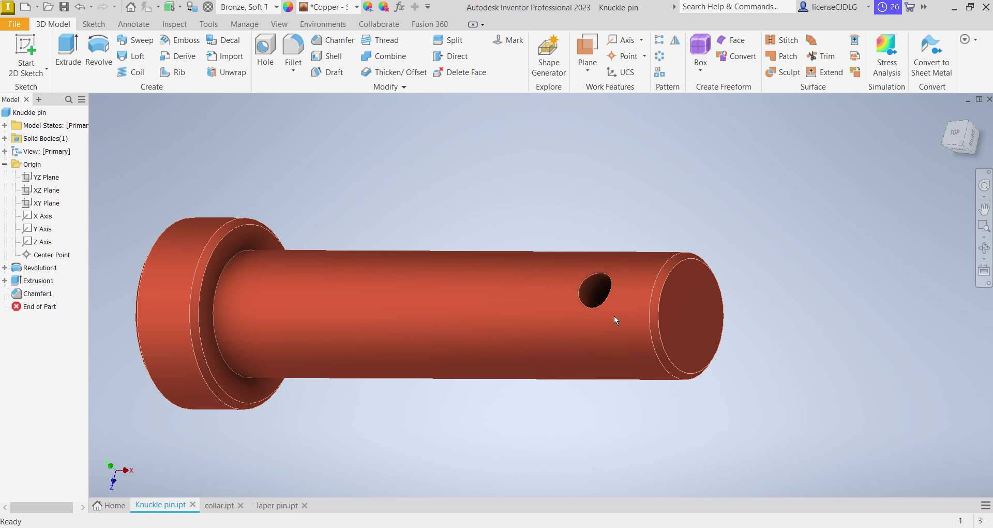
Step: Look over the collar, taper pin and knuckle pin documents, ending on the collar
{"action": "left_click", "coordinate": [220, 505]}
{"action": "left_click", "coordinate": [280, 507]}
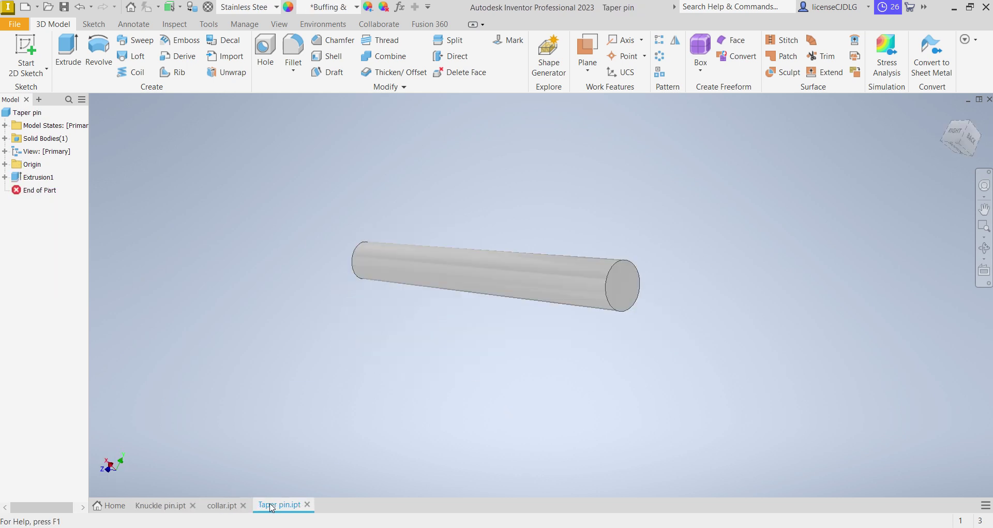
{"action": "left_click", "coordinate": [228, 505]}
{"action": "mouse_move", "coordinate": [410, 430]}
{"action": "middle_mouse_down", "text": "shift"}
{"action": "mouse_move", "coordinate": [490, 388]}
{"action": "mouse_move", "coordinate": [450, 372]}
{"action": "mouse_move", "coordinate": [426, 412]}
{"action": "mouse_move", "coordinate": [293, 483]}
{"action": "middle_mouse_up", "text": "shift"}
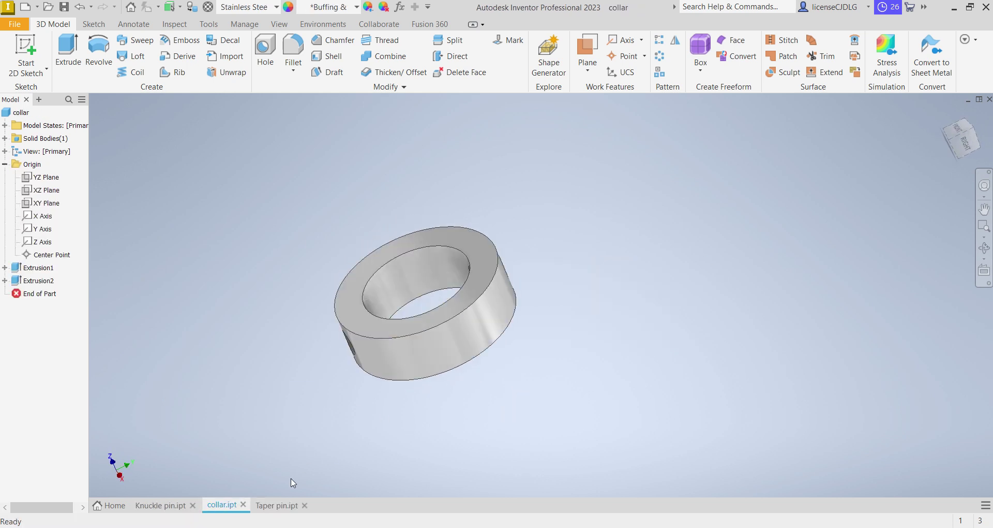
{"action": "left_click", "coordinate": [267, 505]}
{"action": "left_click", "coordinate": [187, 505]}
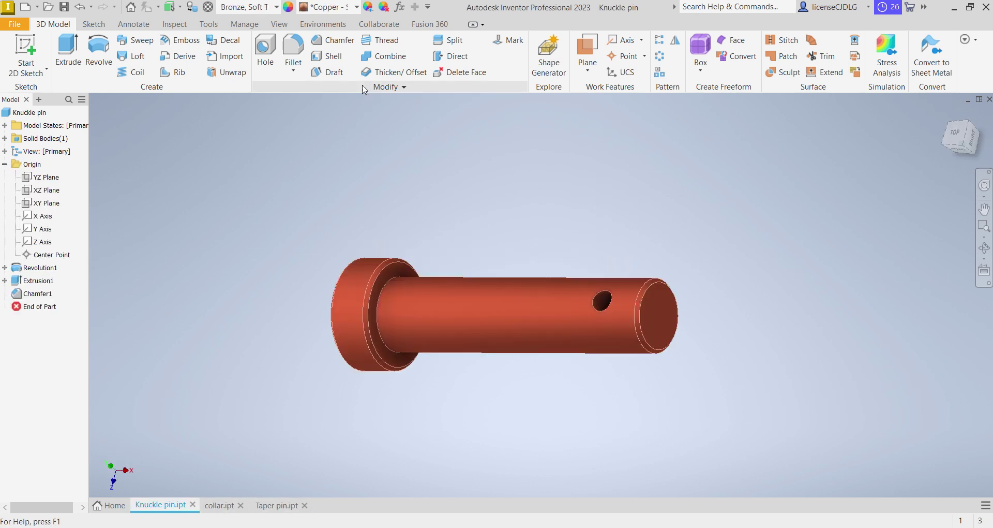
{"action": "left_click", "coordinate": [219, 505]}
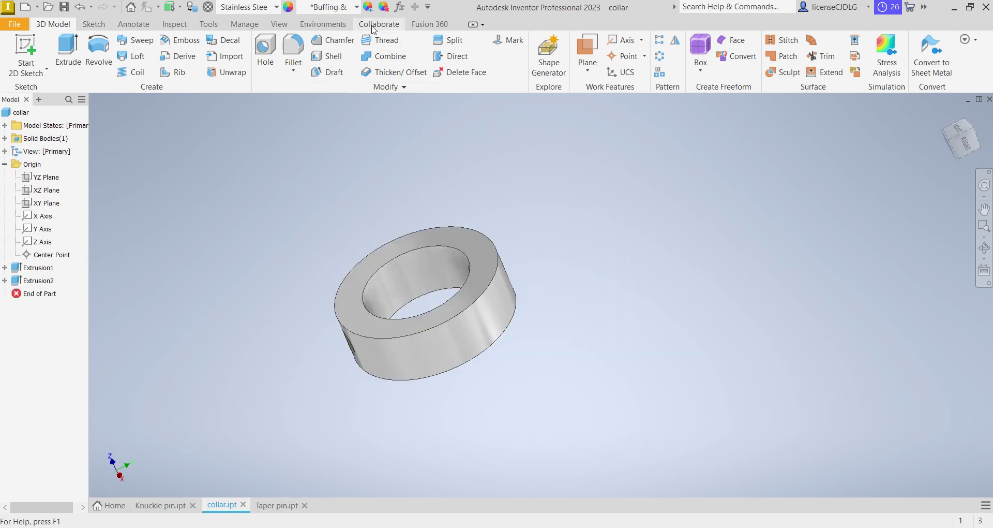
Step: Adjust the collar body's appearance to a light blue, about RGB 130, 197, 221
{"action": "left_click", "coordinate": [368, 7]}
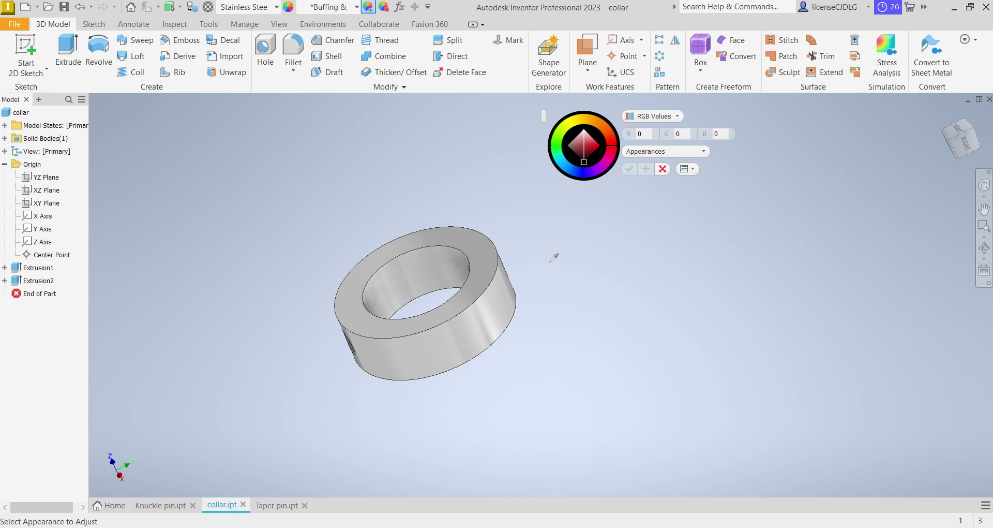
{"action": "left_click", "coordinate": [505, 273]}
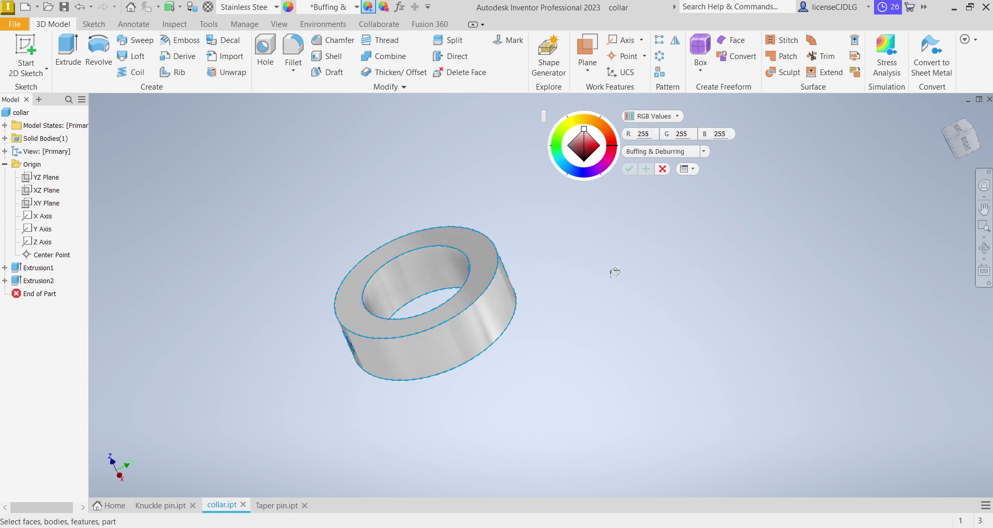
{"action": "left_click", "coordinate": [559, 169]}
{"action": "mouse_move", "coordinate": [600, 146]}
{"action": "left_mouse_down"}
{"action": "mouse_move", "coordinate": [595, 155]}
{"action": "mouse_move", "coordinate": [586, 142]}
{"action": "left_mouse_up"}
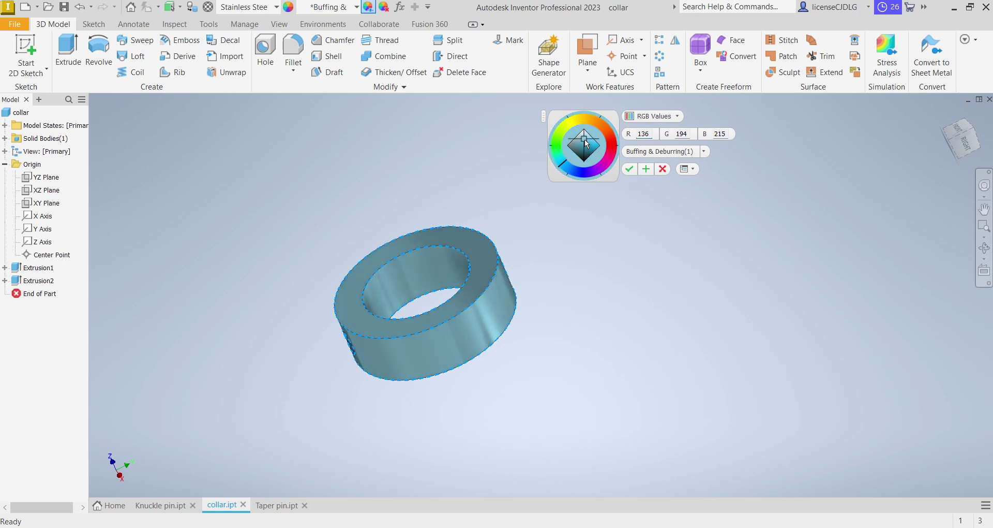
{"action": "left_click", "coordinate": [629, 169]}
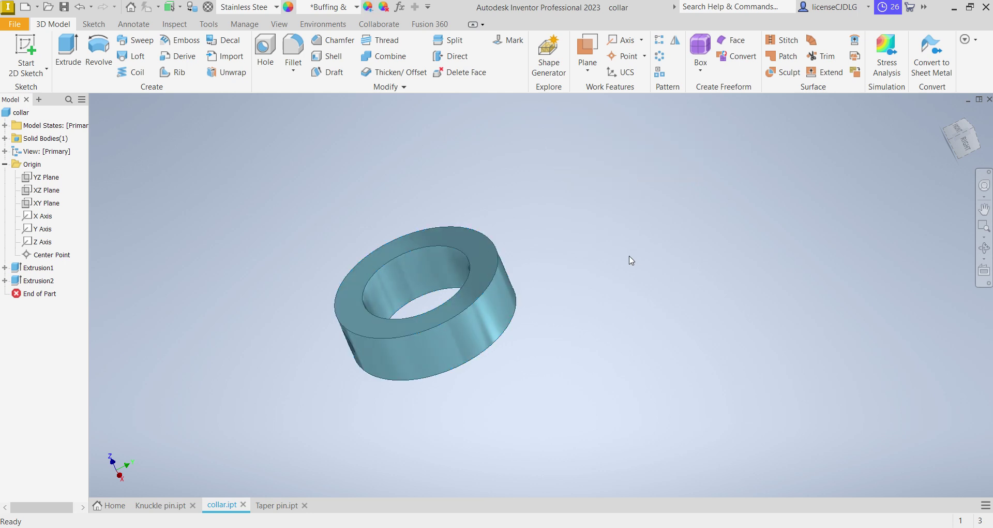
Step: In the Taper pin document, try a yellow appearance tint and cancel it
{"action": "left_click", "coordinate": [277, 505]}
{"action": "left_click", "coordinate": [368, 7]}
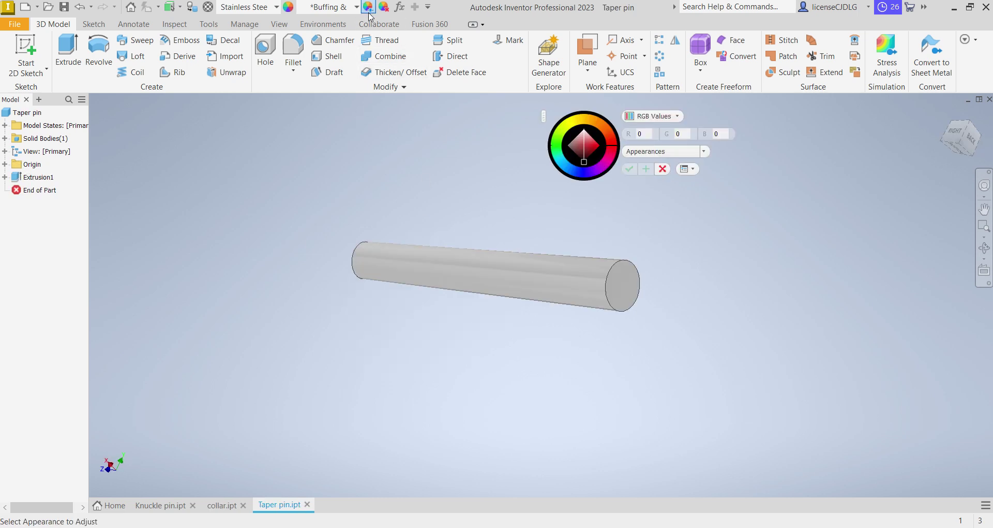
{"action": "left_click", "coordinate": [583, 125]}
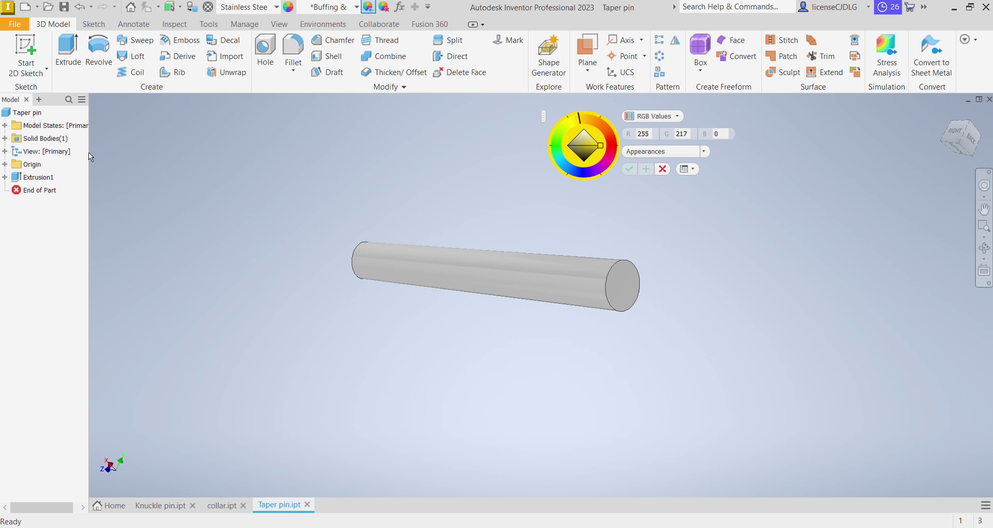
{"action": "left_click", "coordinate": [663, 168]}
Step: Tint the taper pin face a pale khaki yellow, roughly RGB 235, 225, 157
{"action": "left_click", "coordinate": [368, 7]}
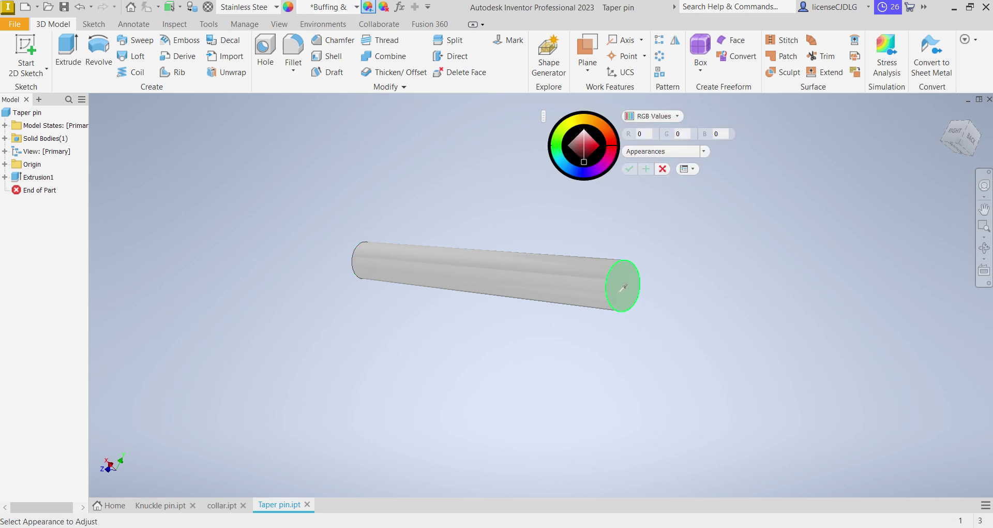
{"action": "left_click", "coordinate": [614, 264]}
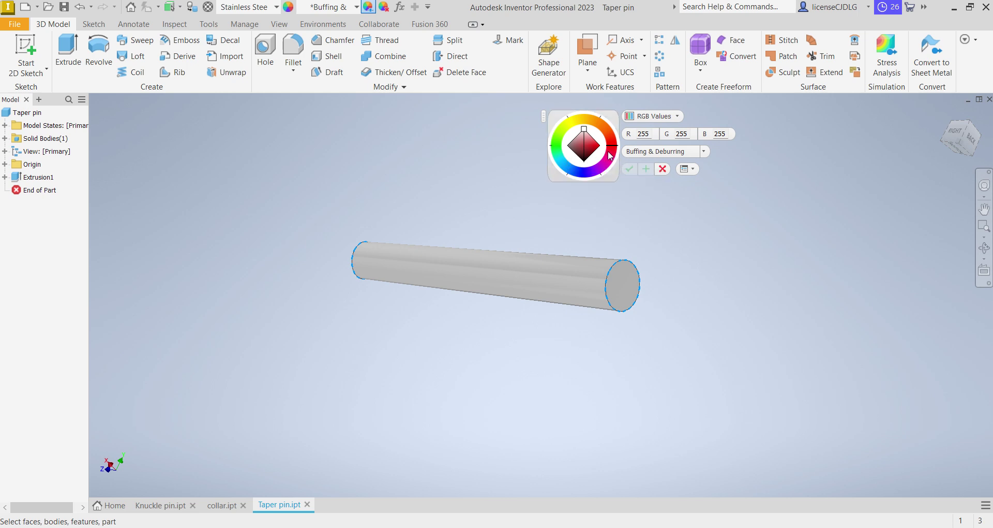
{"action": "left_click", "coordinate": [610, 156]}
{"action": "left_click_drag", "start_coordinate": [592, 150], "coordinate": [585, 134]}
{"action": "left_click", "coordinate": [585, 127]}
{"action": "left_click", "coordinate": [580, 123]}
{"action": "left_click", "coordinate": [637, 169]}
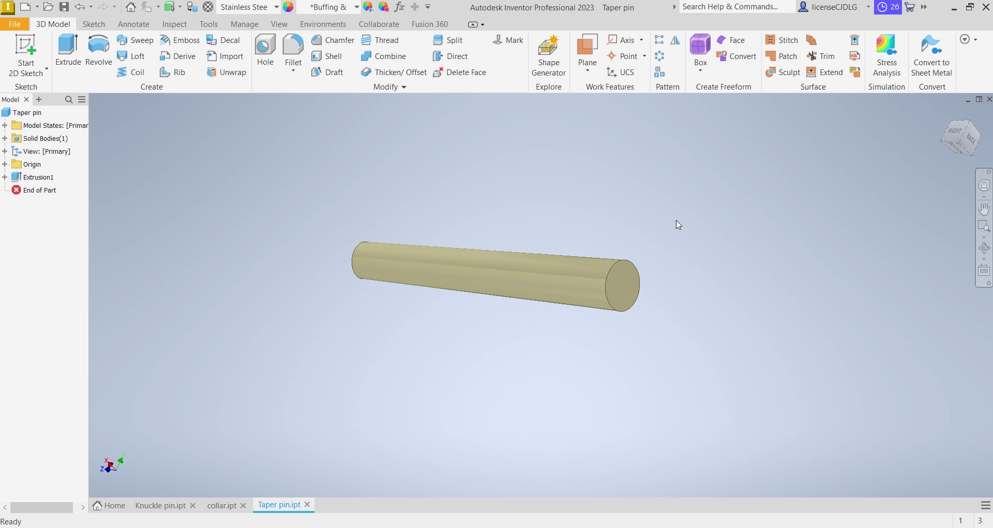
{"action": "scroll", "coordinate": [685, 224], "scroll_direction": "down", "scroll_amount": 3}
{"action": "scroll", "coordinate": [639, 261], "scroll_direction": "up", "scroll_amount": 3}
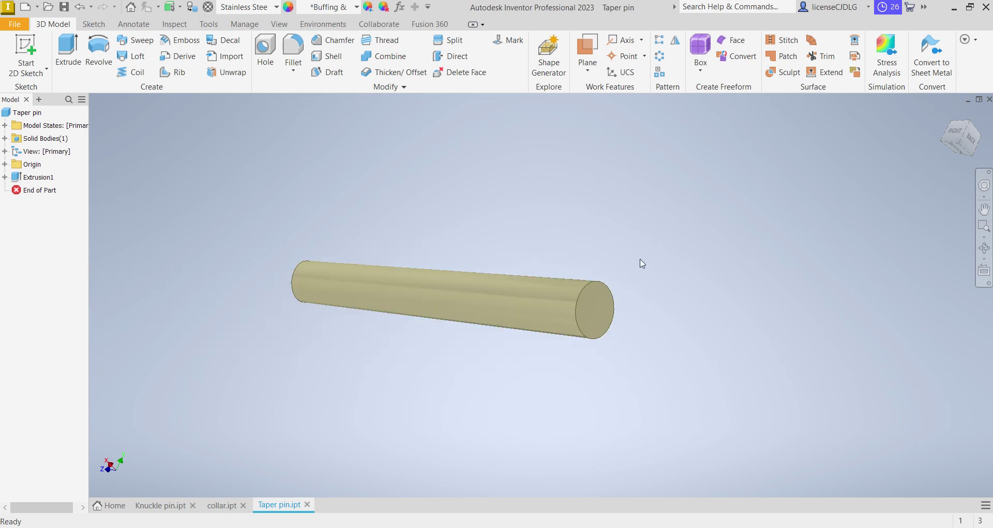